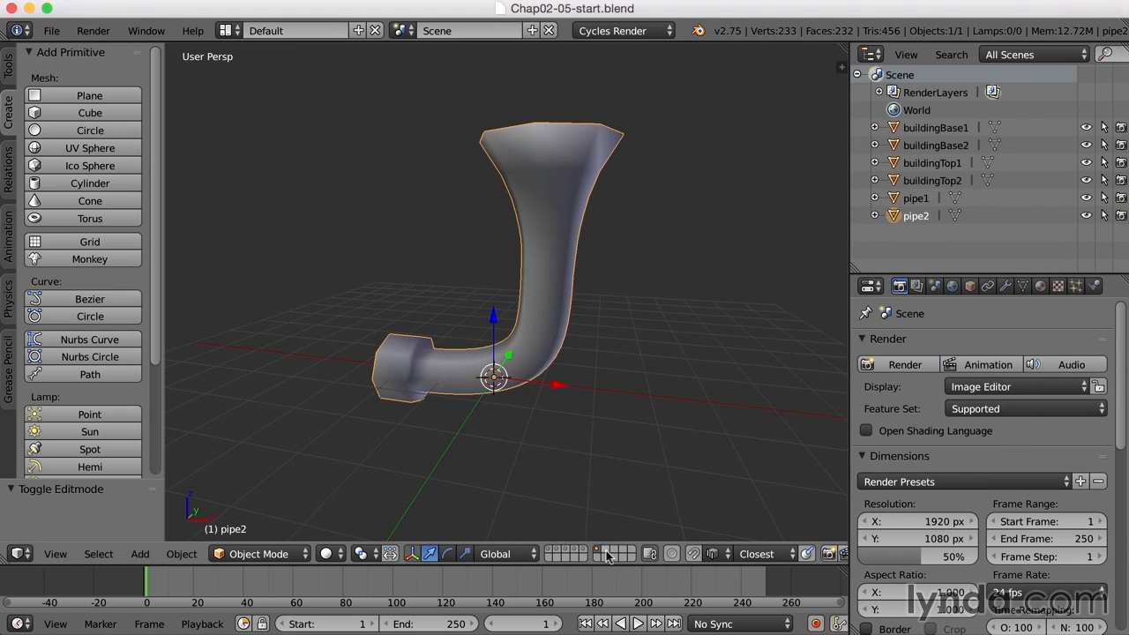
- Show an empty layer so the finished pipe2 model disappears from the viewport
{"action": "left_click", "coordinate": [606, 554]}
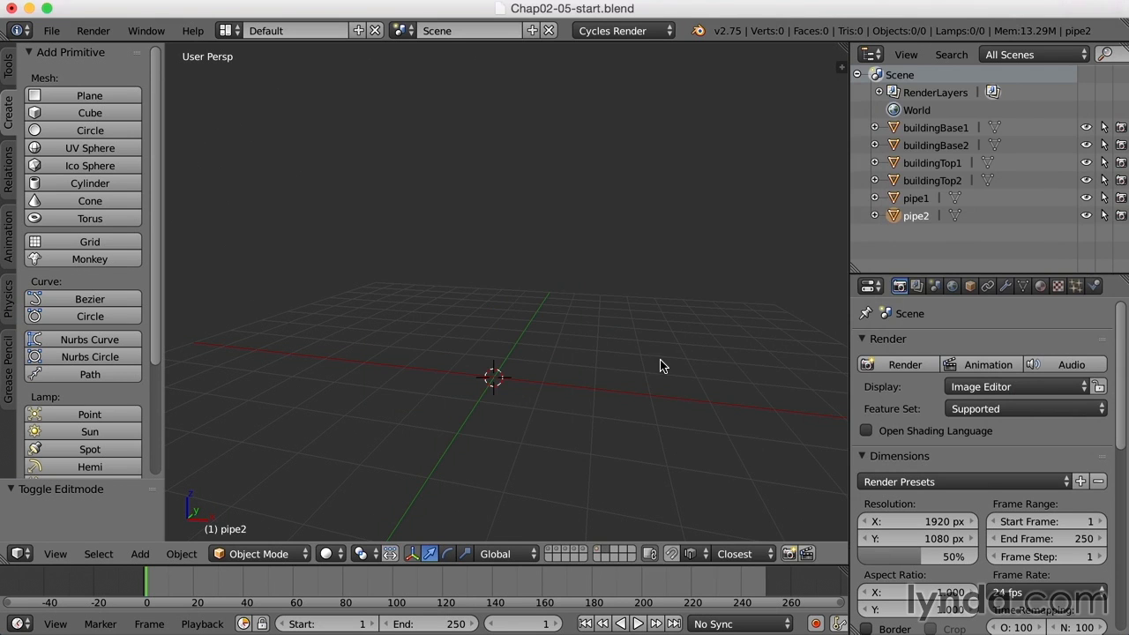
- Add a Bezier curve and raise its right control point straight up
{"action": "left_click", "coordinate": [74, 300]}
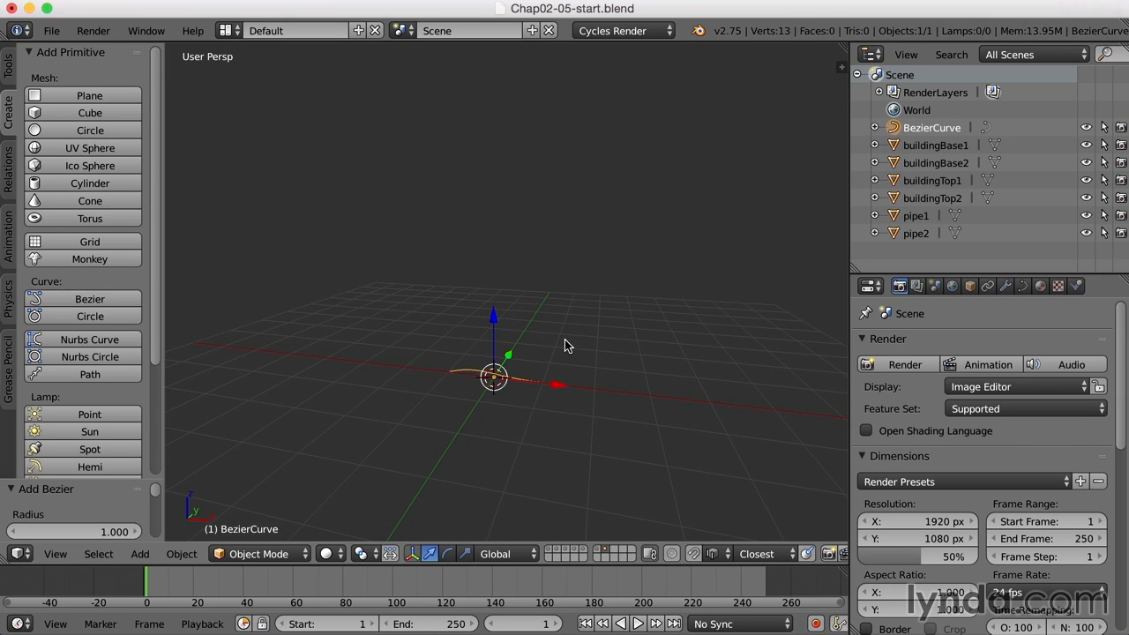
{"action": "key", "text": "Tab"}
{"action": "right_click", "coordinate": [543, 383]}
{"action": "left_click_drag", "start_coordinate": [543, 326], "coordinate": [556, 175]}
{"action": "middle_click_drag", "start_coordinate": [566, 358], "coordinate": [556, 314]}
- Rotate the lower point's handle about 90 degrees and slide the top point sideways along X
{"action": "right_click", "coordinate": [481, 339]}
{"action": "left_click_drag", "start_coordinate": [570, 324], "coordinate": [549, 333]}
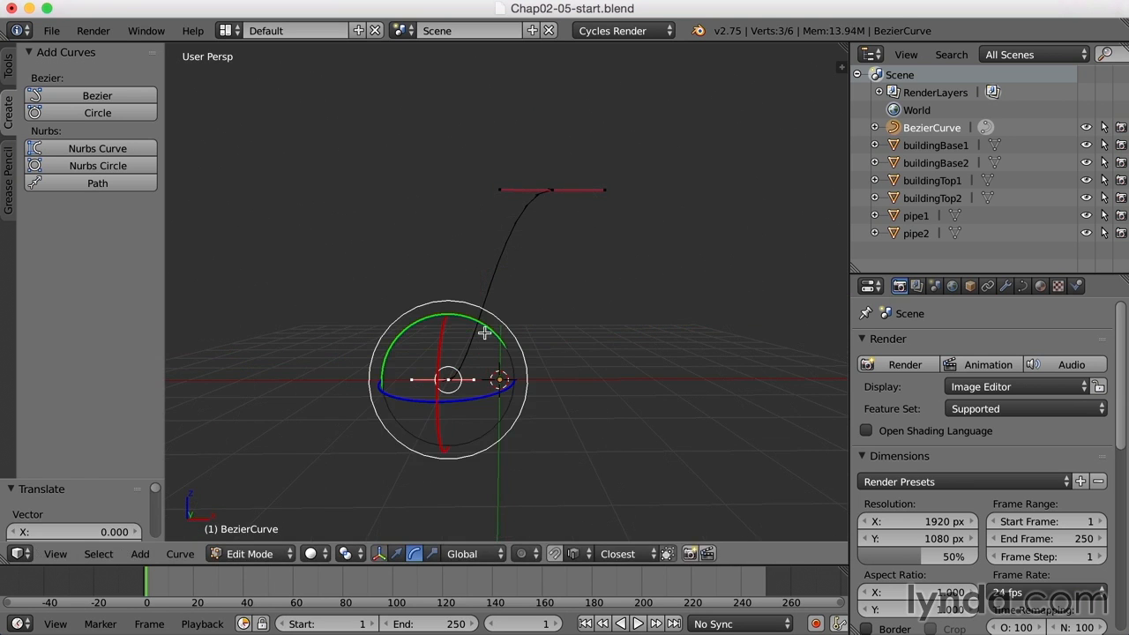
{"action": "left_click_drag", "start_coordinate": [484, 332], "coordinate": [289, 268]}
{"action": "right_click", "coordinate": [554, 188]}
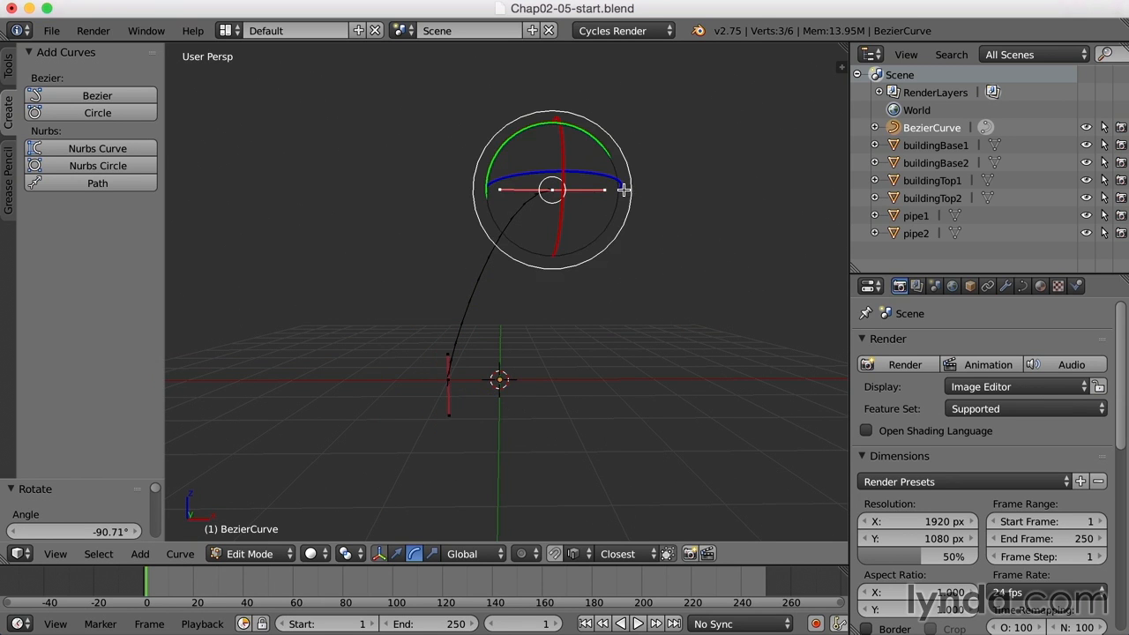
{"action": "key", "text": "w"}
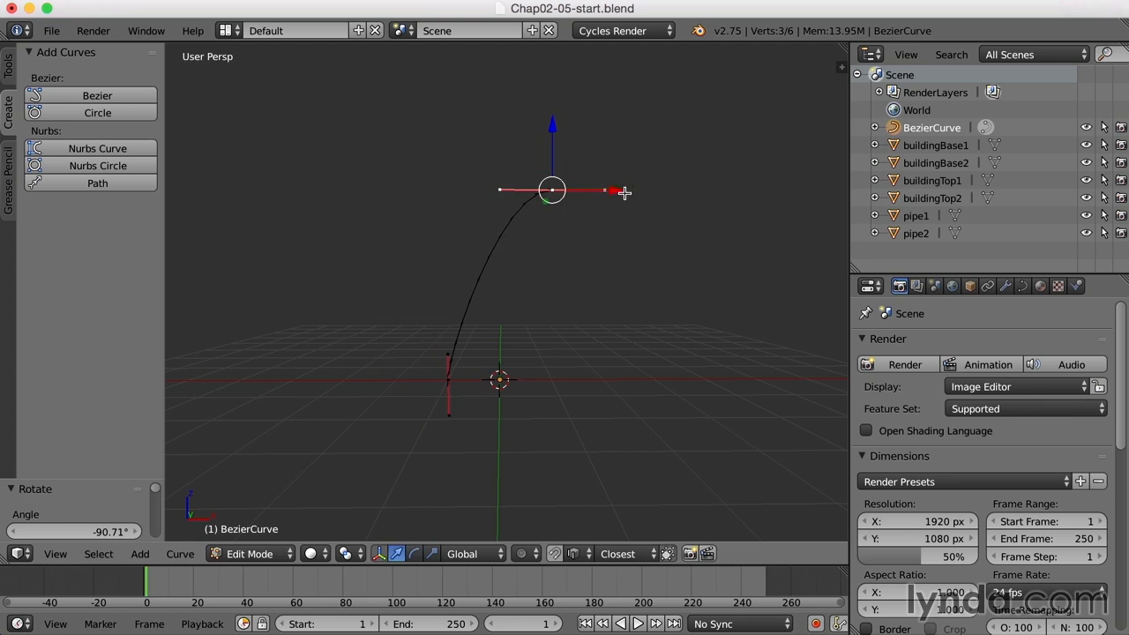
{"action": "left_click_drag", "start_coordinate": [610, 191], "coordinate": [533, 195]}
- Pull the bottom handle upward to round the bend, then return to Object Mode
{"action": "right_click", "coordinate": [567, 190]}
{"action": "right_click", "coordinate": [447, 354]}
{"action": "left_click_drag", "start_coordinate": [453, 286], "coordinate": [438, 212]}
{"action": "key", "text": "Tab"}
{"action": "middle_click_drag", "start_coordinate": [619, 188], "coordinate": [679, 323]}
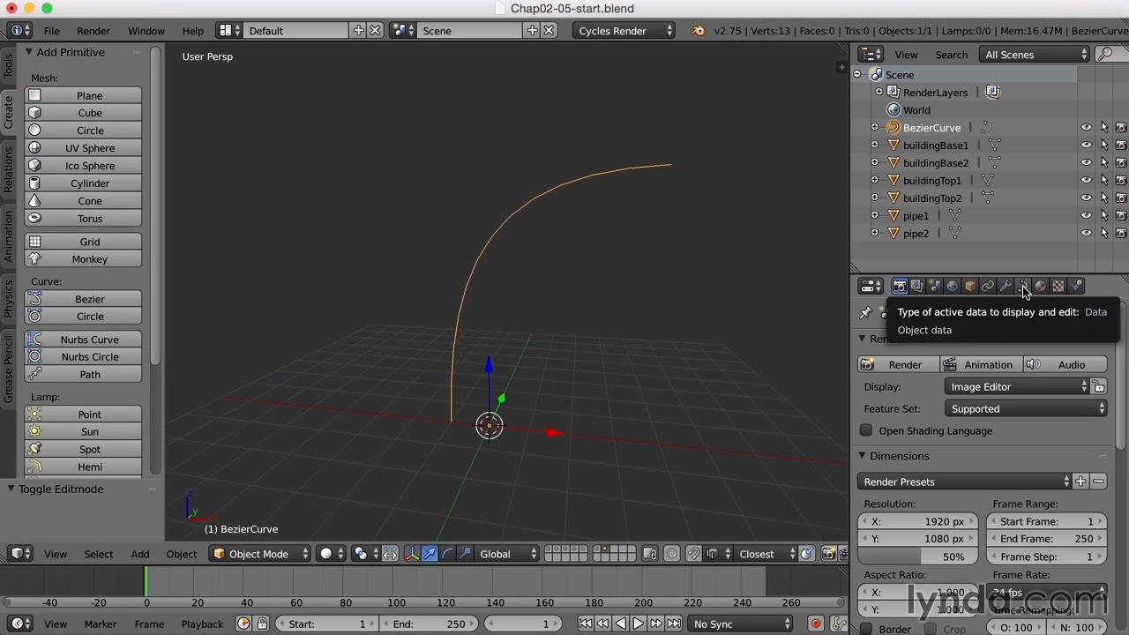
- Set the curve's Fill to Full and Bevel Depth to 2.276
{"action": "left_click", "coordinate": [1022, 285]}
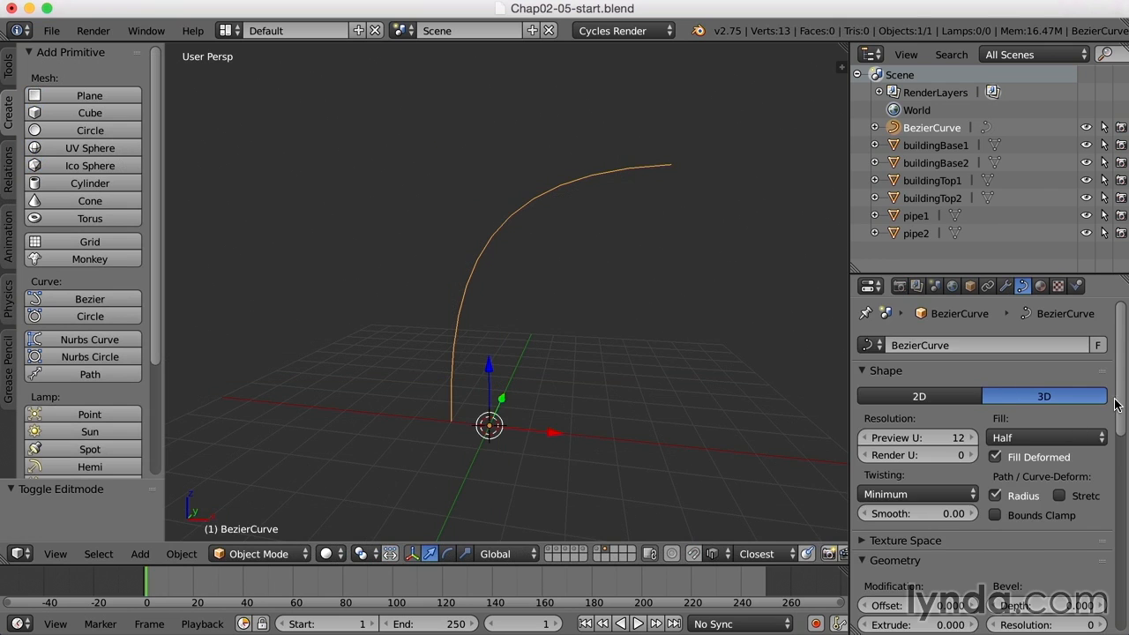
{"action": "scroll", "coordinate": [1108, 410], "scroll_direction": "down", "scroll_amount": 2}
{"action": "left_click", "coordinate": [1067, 375]}
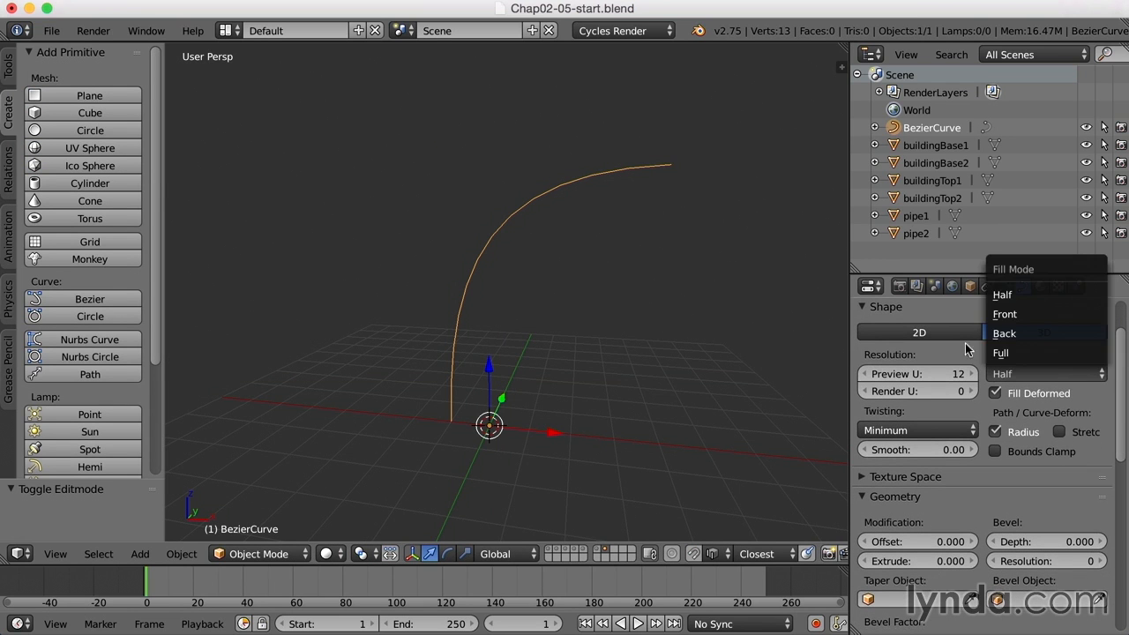
{"action": "left_click", "coordinate": [1001, 352]}
{"action": "scroll", "coordinate": [1058, 474], "scroll_direction": "down", "scroll_amount": 2}
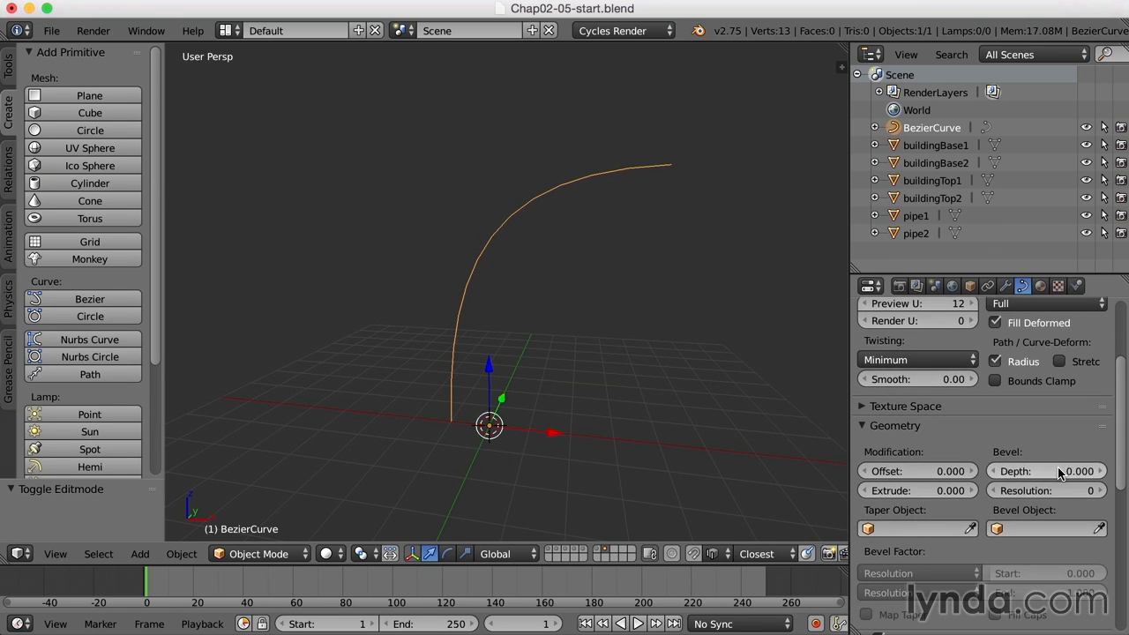
{"action": "left_click_drag", "start_coordinate": [1015, 476], "coordinate": [1127, 477]}
{"action": "middle_click_drag", "start_coordinate": [617, 388], "coordinate": [658, 403]}
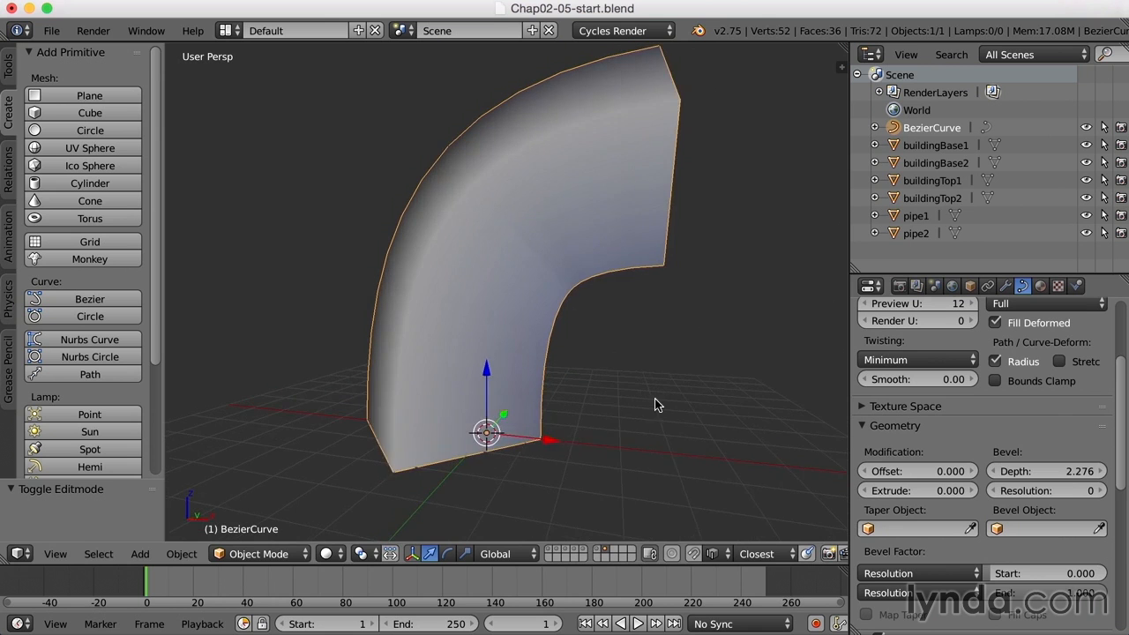
- Set Bevel Resolution to 4 and check the tube in wireframe before returning to solid
{"action": "left_click_drag", "start_coordinate": [1029, 496], "coordinate": [1058, 496]}
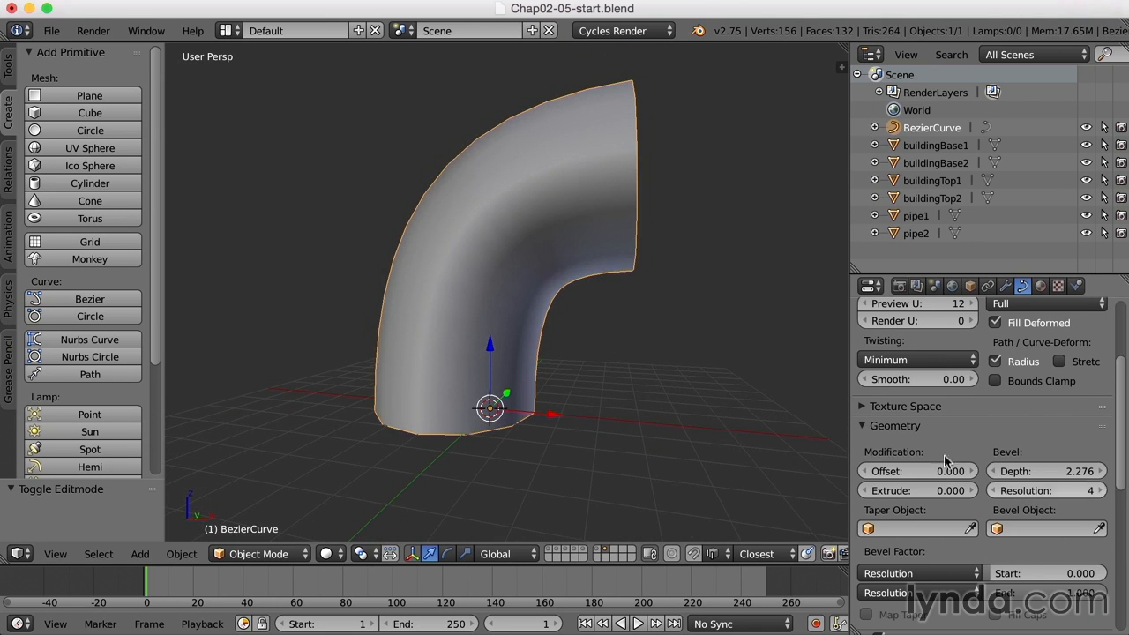
{"action": "middle_click_drag", "start_coordinate": [726, 396], "coordinate": [635, 403]}
{"action": "mouse_move", "coordinate": [1043, 492]}
{"action": "left_mouse_down"}
{"action": "mouse_move", "coordinate": [1019, 492]}
{"action": "mouse_move", "coordinate": [1032, 491]}
{"action": "left_mouse_up"}
{"action": "mouse_move", "coordinate": [689, 437]}
{"action": "middle_mouse_down"}
{"action": "mouse_move", "coordinate": [670, 456]}
{"action": "mouse_move", "coordinate": [773, 428]}
{"action": "mouse_move", "coordinate": [712, 439]}
{"action": "mouse_move", "coordinate": [710, 413]}
{"action": "mouse_move", "coordinate": [533, 424]}
{"action": "mouse_move", "coordinate": [689, 419]}
{"action": "middle_mouse_up"}
{"action": "key", "text": "z"}
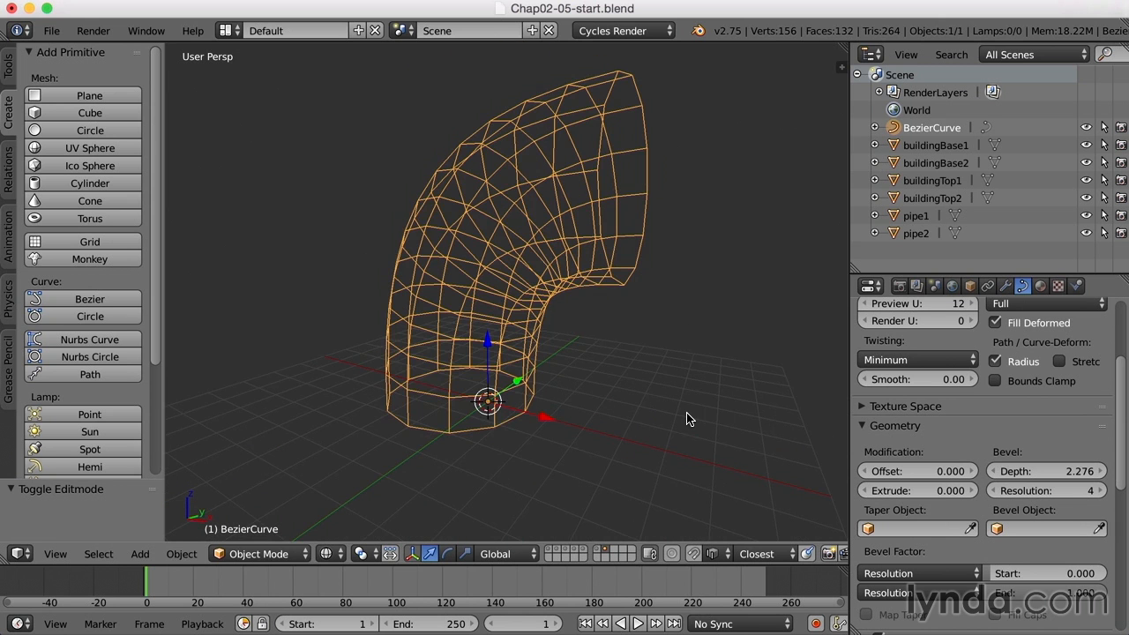
{"action": "key", "text": "z"}
{"action": "mouse_move", "coordinate": [689, 419]}
{"action": "middle_mouse_down"}
{"action": "mouse_move", "coordinate": [558, 409]}
{"action": "mouse_move", "coordinate": [573, 406]}
{"action": "middle_mouse_up"}
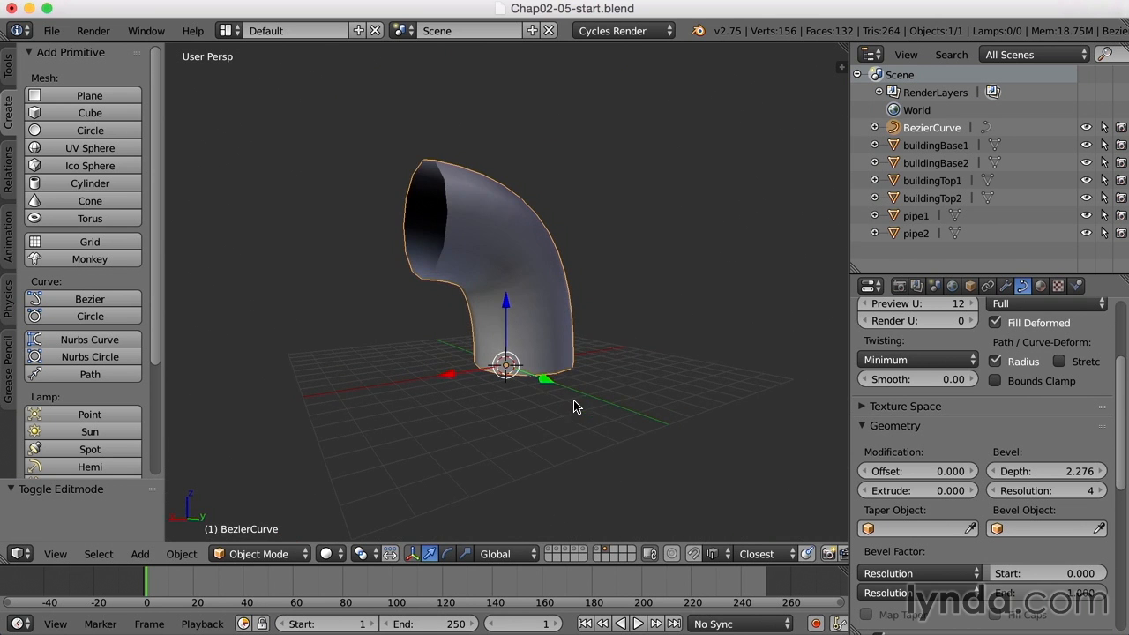
- Reveal the base layer, move the pipe up in Z and left in X onto it, and set Bevel Depth 2.890
{"action": "left_click", "coordinate": [548, 551], "text": "shift"}
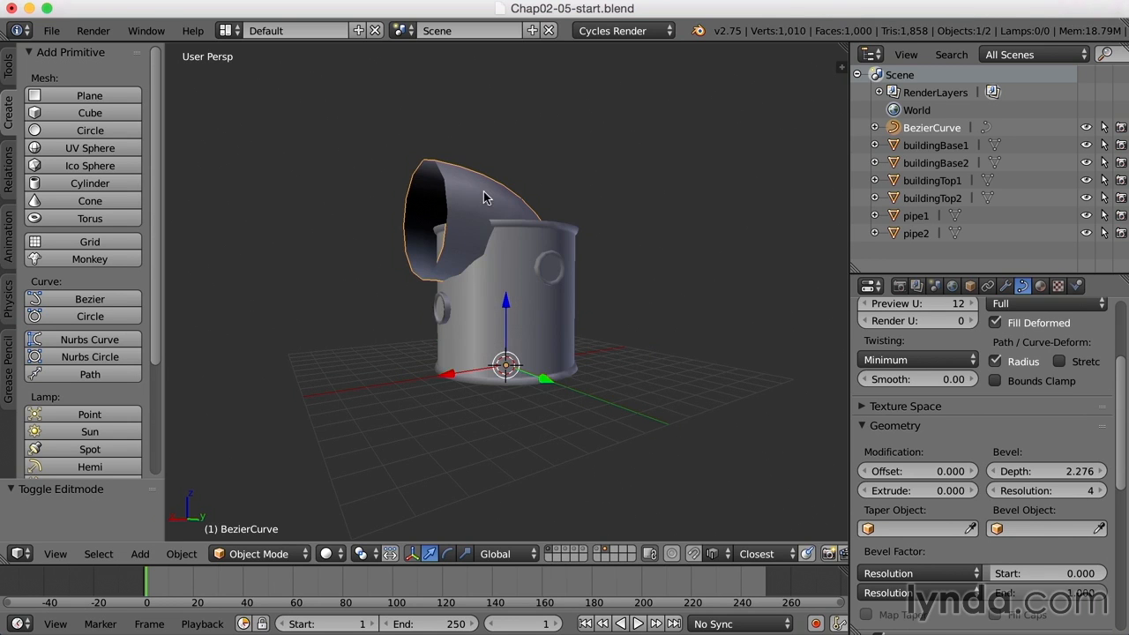
{"action": "left_click_drag", "start_coordinate": [505, 304], "coordinate": [516, 167]}
{"action": "middle_click_drag", "start_coordinate": [624, 238], "coordinate": [582, 328], "text": "shift"}
{"action": "left_click_drag", "start_coordinate": [441, 321], "coordinate": [415, 323]}
{"action": "left_click_drag", "start_coordinate": [485, 244], "coordinate": [483, 257]}
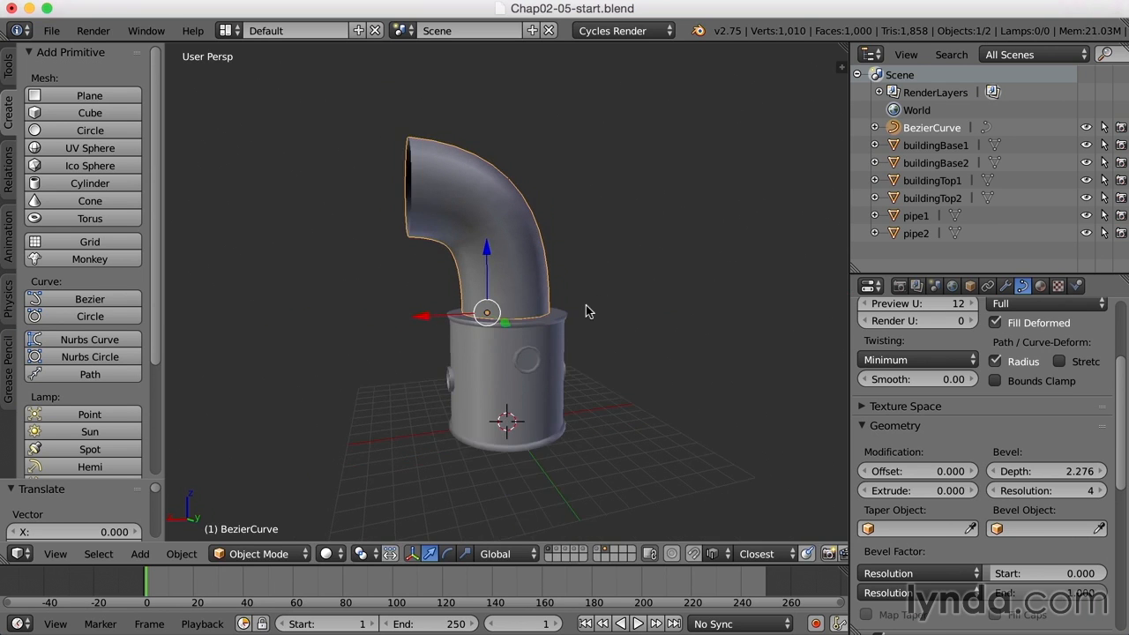
{"action": "middle_click_drag", "start_coordinate": [584, 312], "coordinate": [597, 318], "text": "shift"}
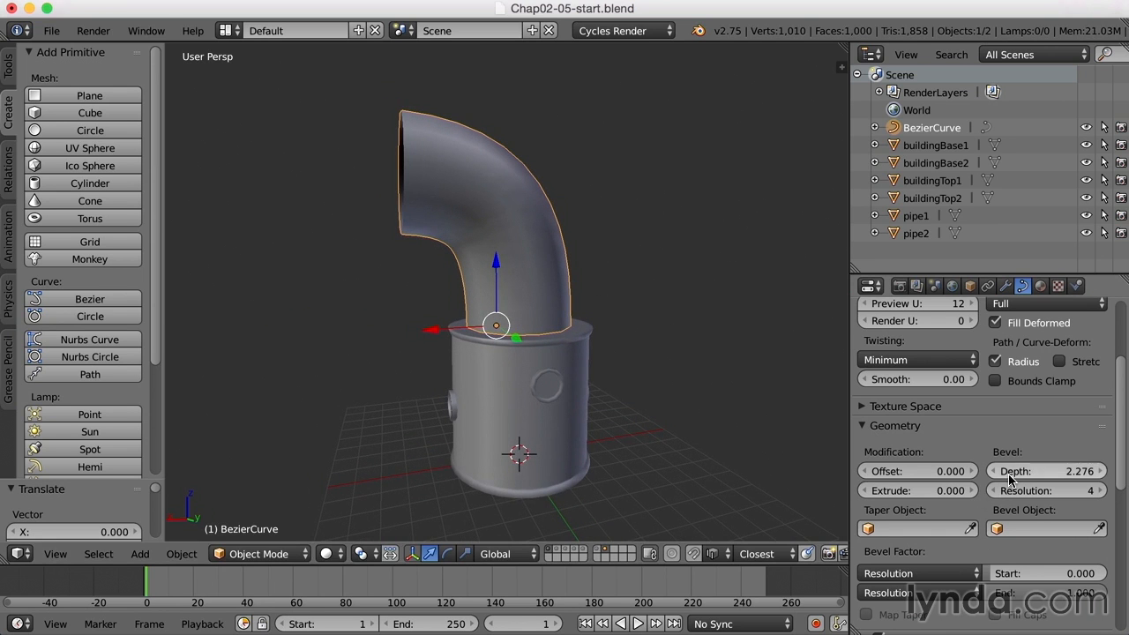
{"action": "left_click_drag", "start_coordinate": [1047, 471], "coordinate": [1094, 471]}
{"action": "middle_click_drag", "start_coordinate": [388, 379], "coordinate": [468, 384]}
- In Edit Mode, lower the opening's end point and reshape the bend's point and handle
{"action": "key", "text": "Tab"}
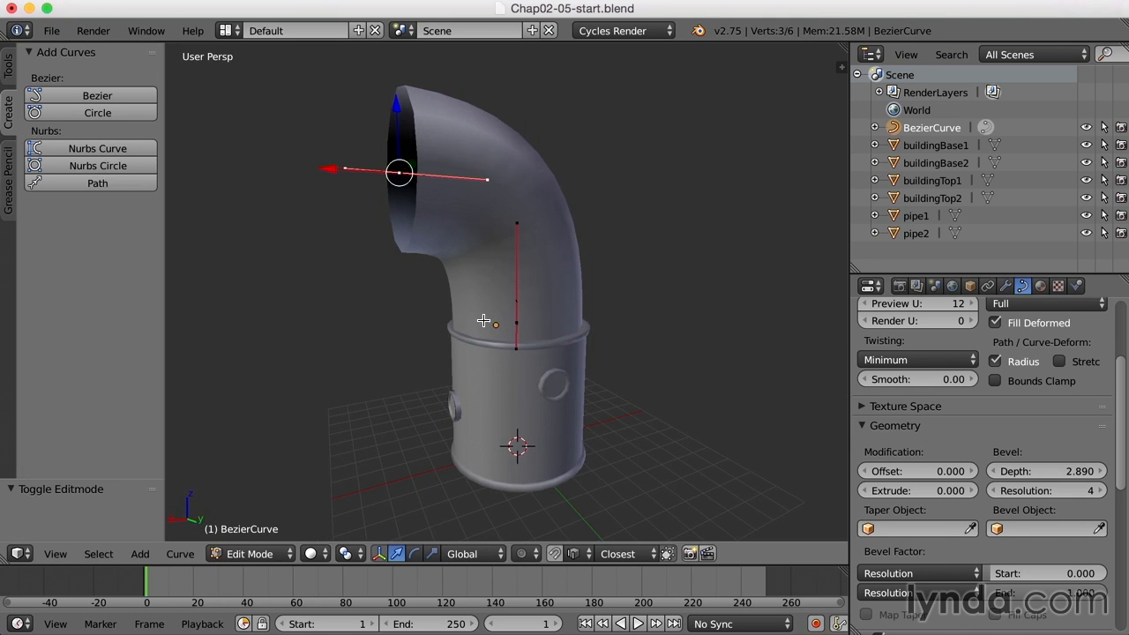
{"action": "key", "text": "a"}
{"action": "right_click", "coordinate": [399, 174]}
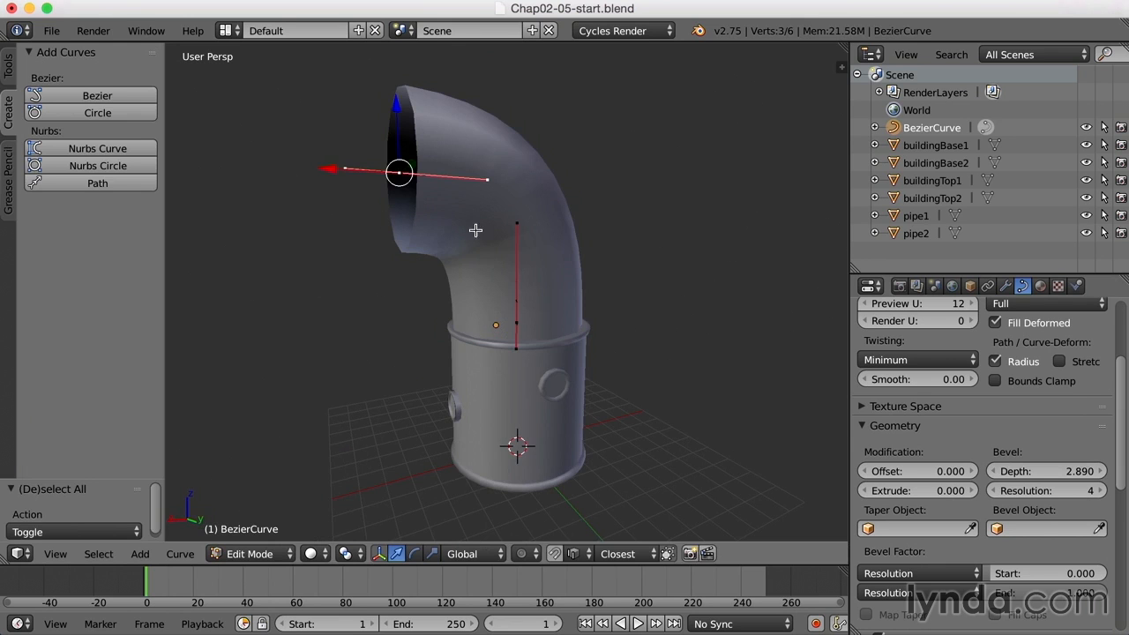
{"action": "left_click_drag", "start_coordinate": [396, 103], "coordinate": [408, 138]}
{"action": "right_click", "coordinate": [516, 226]}
{"action": "left_click_drag", "start_coordinate": [517, 158], "coordinate": [517, 183]}
{"action": "right_click", "coordinate": [488, 194]}
{"action": "mouse_move", "coordinate": [430, 198]}
{"action": "left_mouse_down"}
{"action": "mouse_move", "coordinate": [453, 189]}
{"action": "mouse_move", "coordinate": [442, 190]}
{"action": "left_mouse_up"}
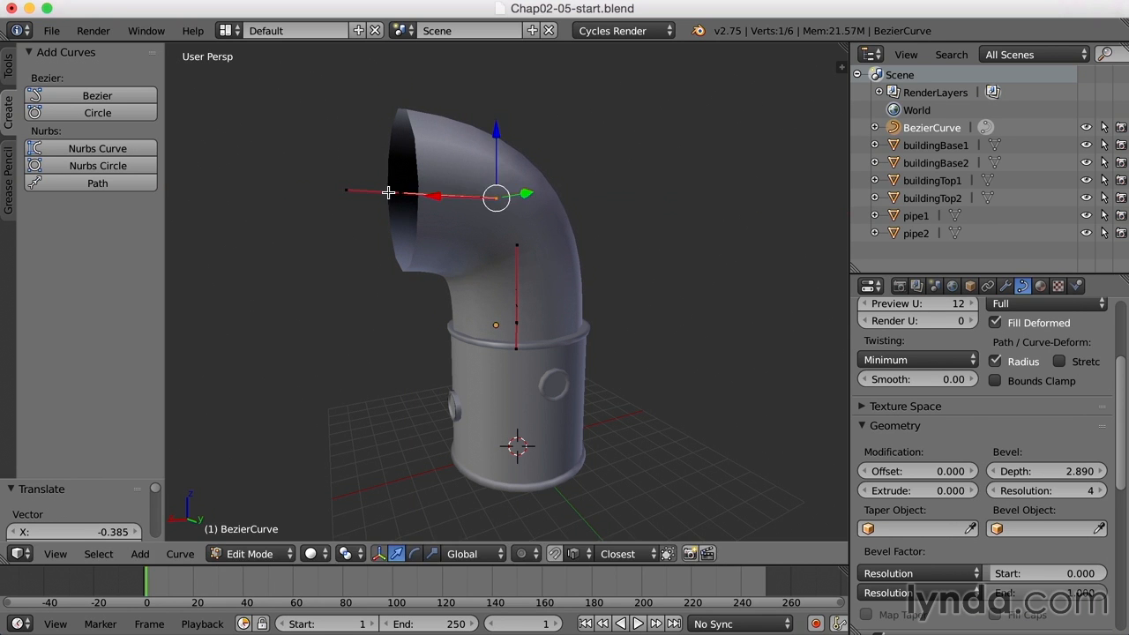
{"action": "mouse_move", "coordinate": [394, 117]}
{"action": "left_mouse_down"}
{"action": "mouse_move", "coordinate": [397, 141]}
{"action": "mouse_move", "coordinate": [403, 126]}
{"action": "left_mouse_up"}
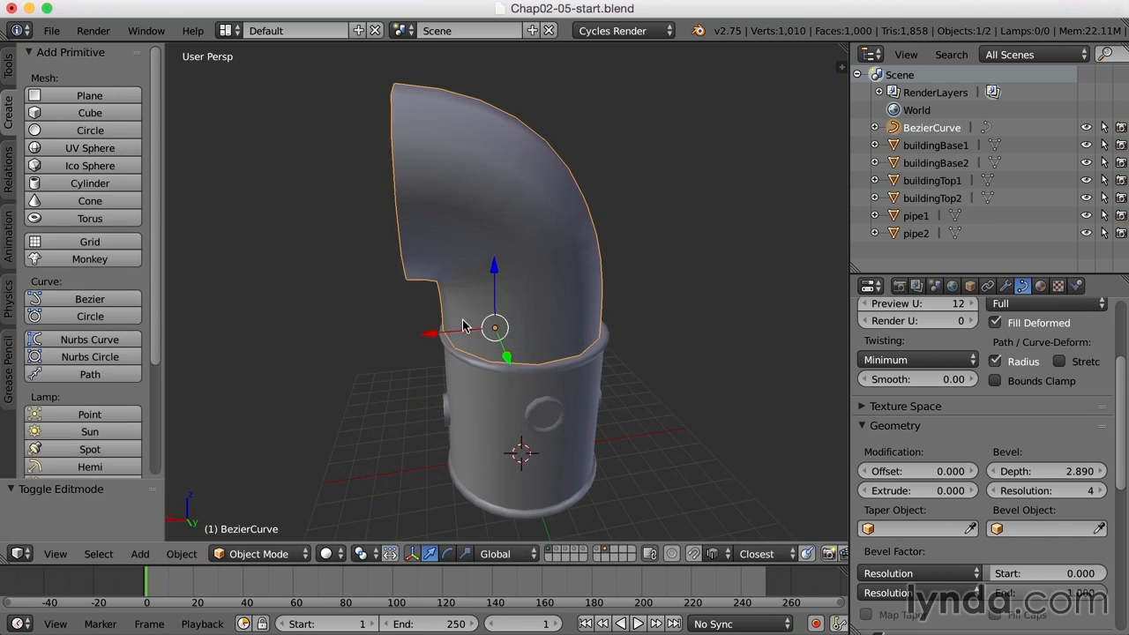
- Shift the pipe slightly along X so it sits snugly on the base
{"action": "left_click_drag", "start_coordinate": [431, 334], "coordinate": [430, 340]}
{"action": "middle_click_drag", "start_coordinate": [430, 340], "coordinate": [650, 324]}
{"action": "scroll", "coordinate": [482, 323], "scroll_direction": "down", "scroll_amount": 3}
{"action": "scroll", "coordinate": [666, 318], "scroll_direction": "up", "scroll_amount": 2}
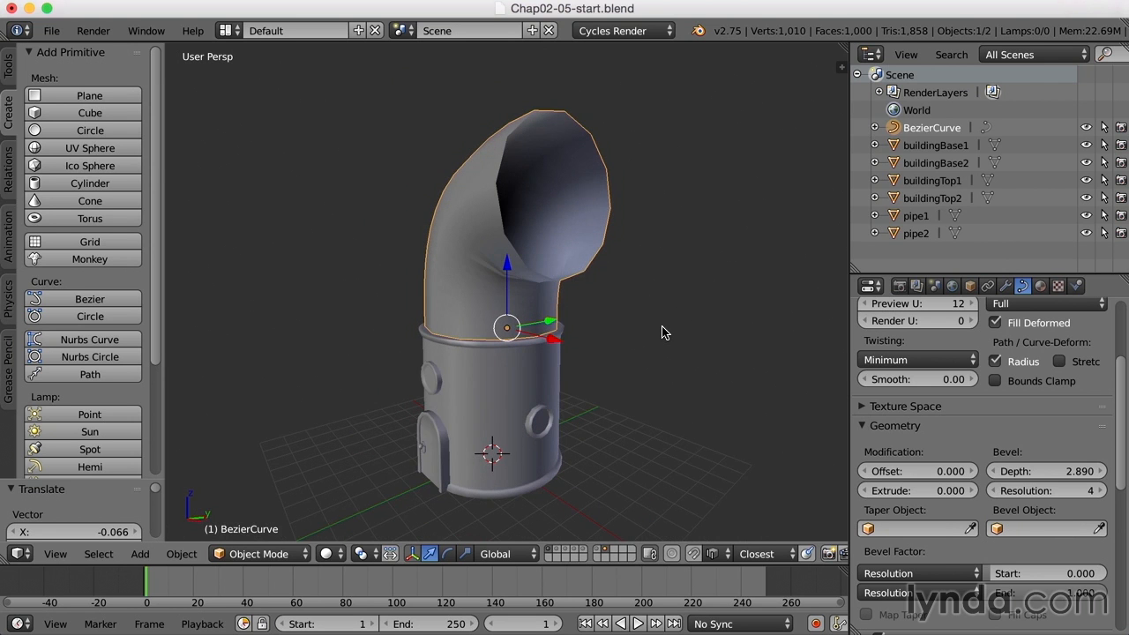
{"action": "middle_click_drag", "start_coordinate": [665, 321], "coordinate": [548, 328]}
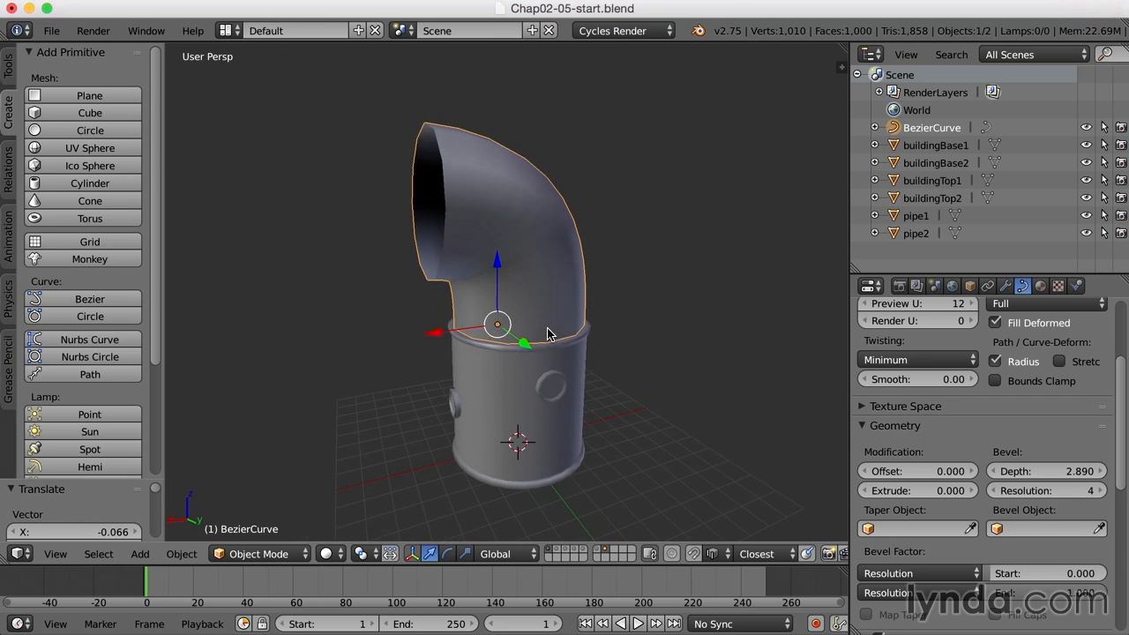
- Show only the pipe's layer and convert the curve to a mesh
{"action": "left_click", "coordinate": [549, 554]}
{"action": "middle_click_drag", "start_coordinate": [628, 349], "coordinate": [578, 352]}
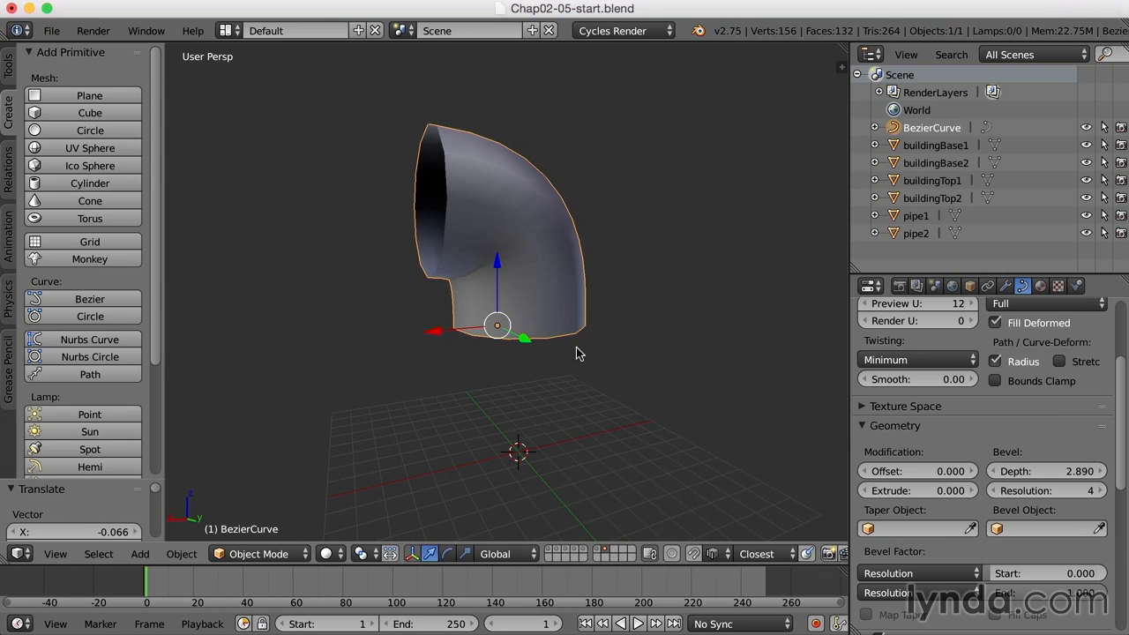
{"action": "left_click", "coordinate": [181, 554]}
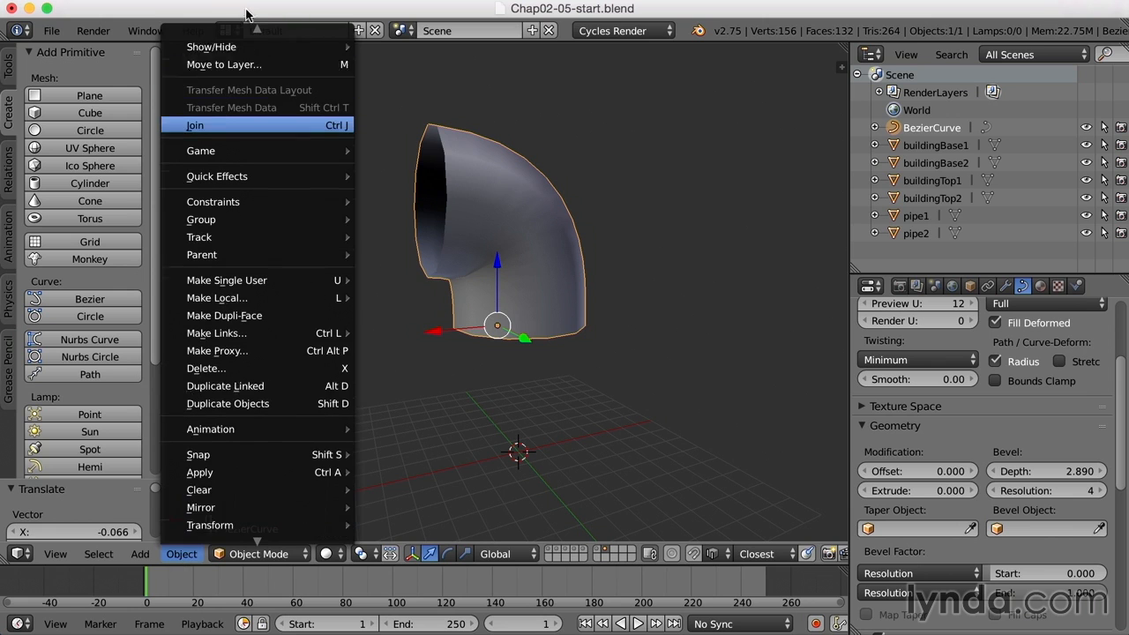
{"action": "mouse_move", "coordinate": [253, 44]}
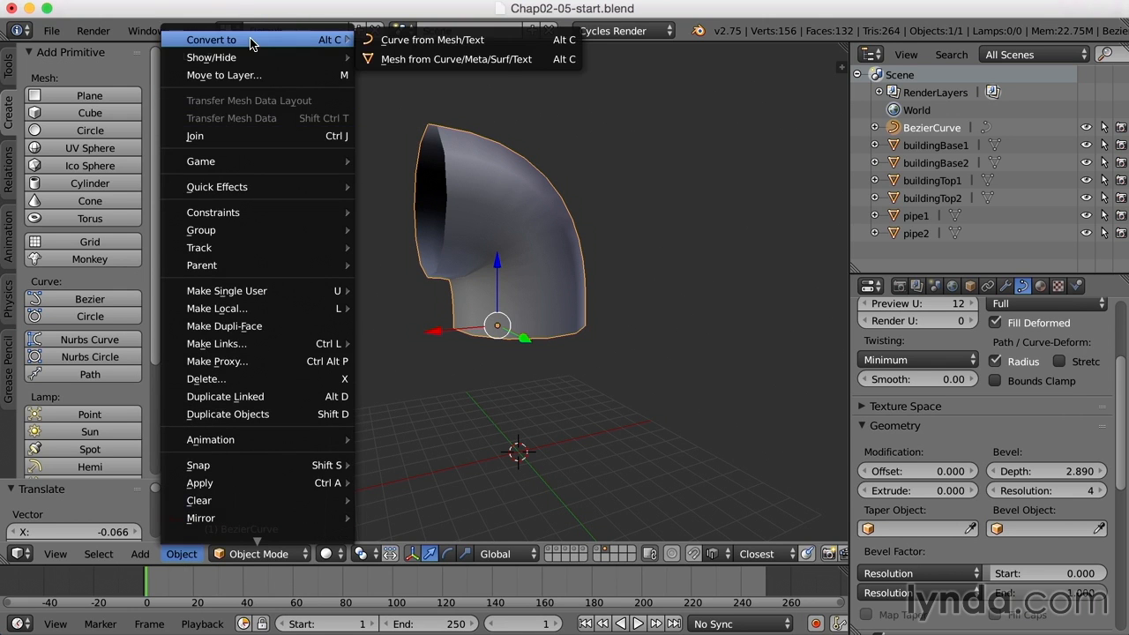
{"action": "left_click", "coordinate": [499, 59]}
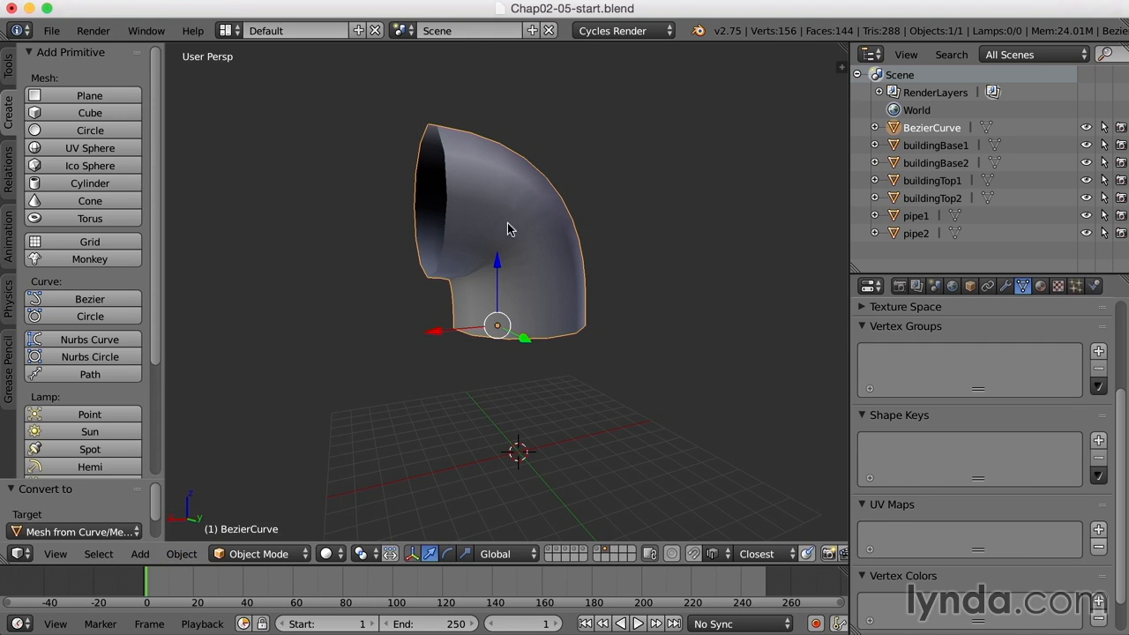
- Inspect the new 156-vertex mesh in Edit Mode, then return to Object Mode
{"action": "key", "text": "Tab"}
{"action": "middle_click_drag", "start_coordinate": [673, 261], "coordinate": [550, 319]}
{"action": "scroll", "coordinate": [551, 319], "scroll_direction": "up", "scroll_amount": 2}
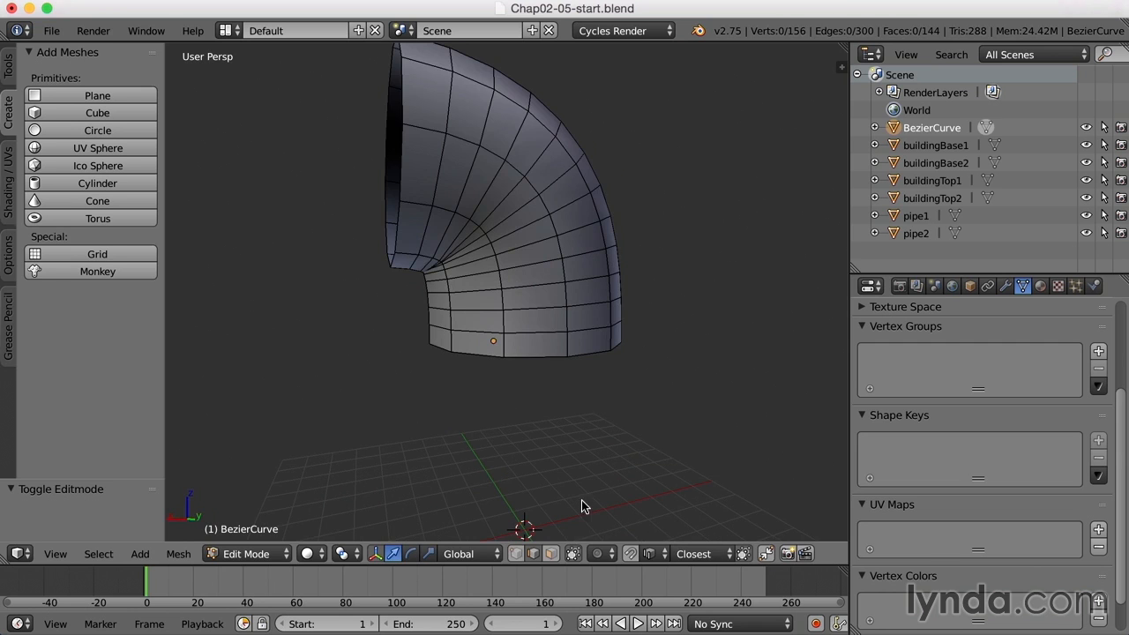
{"action": "key", "text": "Tab"}
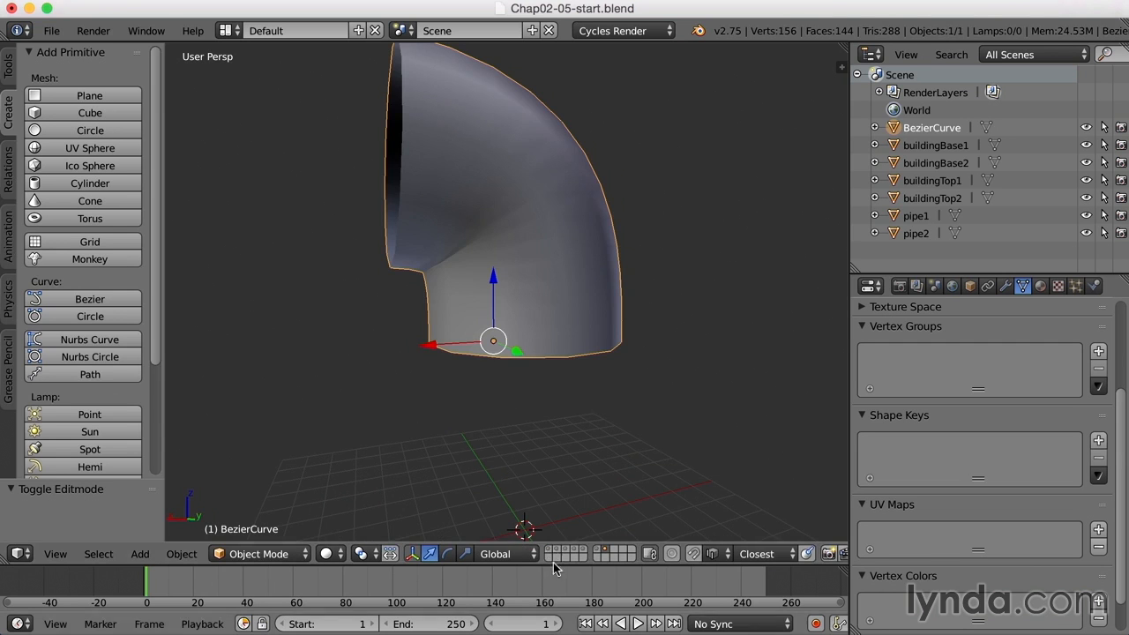
- With the base visible, select the pipe's bottom edge loop and raise it slightly along Z
{"action": "left_click", "coordinate": [548, 551], "text": "shift"}
{"action": "mouse_move", "coordinate": [579, 406]}
{"action": "middle_mouse_down"}
{"action": "mouse_move", "coordinate": [578, 431]}
{"action": "mouse_move", "coordinate": [569, 410]}
{"action": "middle_mouse_up"}
{"action": "scroll", "coordinate": [631, 360], "scroll_direction": "up", "scroll_amount": 2}
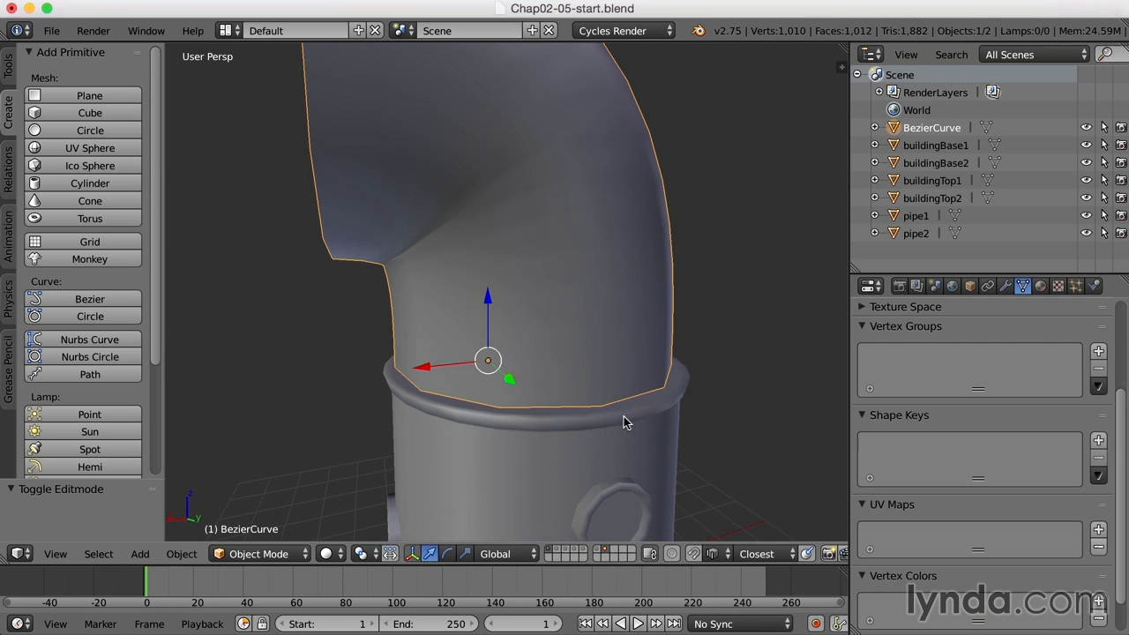
{"action": "key", "text": "Tab"}
{"action": "scroll", "coordinate": [650, 406], "scroll_direction": "up", "scroll_amount": 1}
{"action": "right_click", "coordinate": [654, 386], "text": "alt"}
{"action": "middle_click_drag", "start_coordinate": [706, 411], "coordinate": [712, 411]}
{"action": "mouse_move", "coordinate": [536, 295]}
{"action": "left_mouse_down"}
{"action": "mouse_move", "coordinate": [539, 283]}
{"action": "mouse_move", "coordinate": [555, 305]}
{"action": "left_mouse_up"}
{"action": "middle_click_drag", "start_coordinate": [554, 305], "coordinate": [563, 305]}
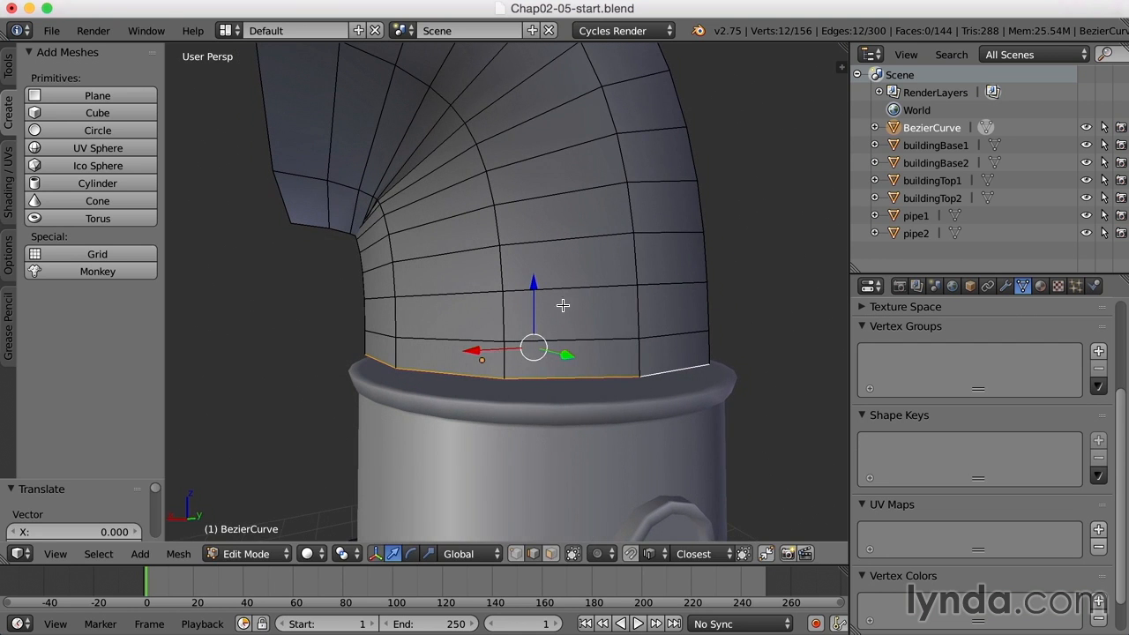
- Extrude and widen the bottom loop, then extrude again and lower it onto the cylinder top
{"action": "key", "text": "e"}
{"action": "right_click", "coordinate": [645, 364]}
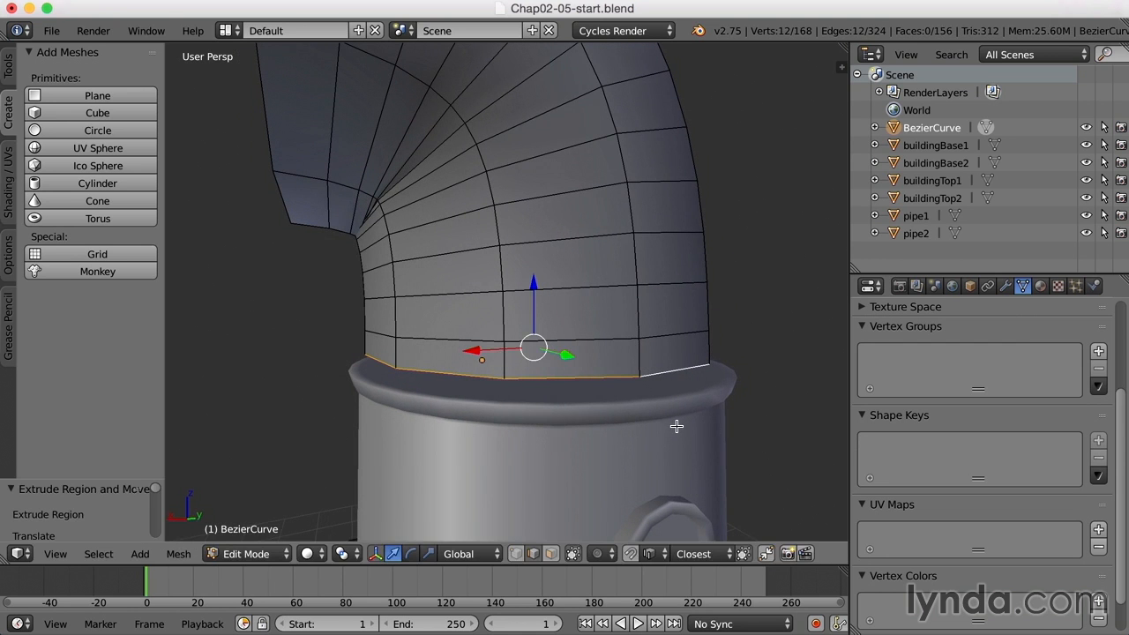
{"action": "key", "text": "s"}
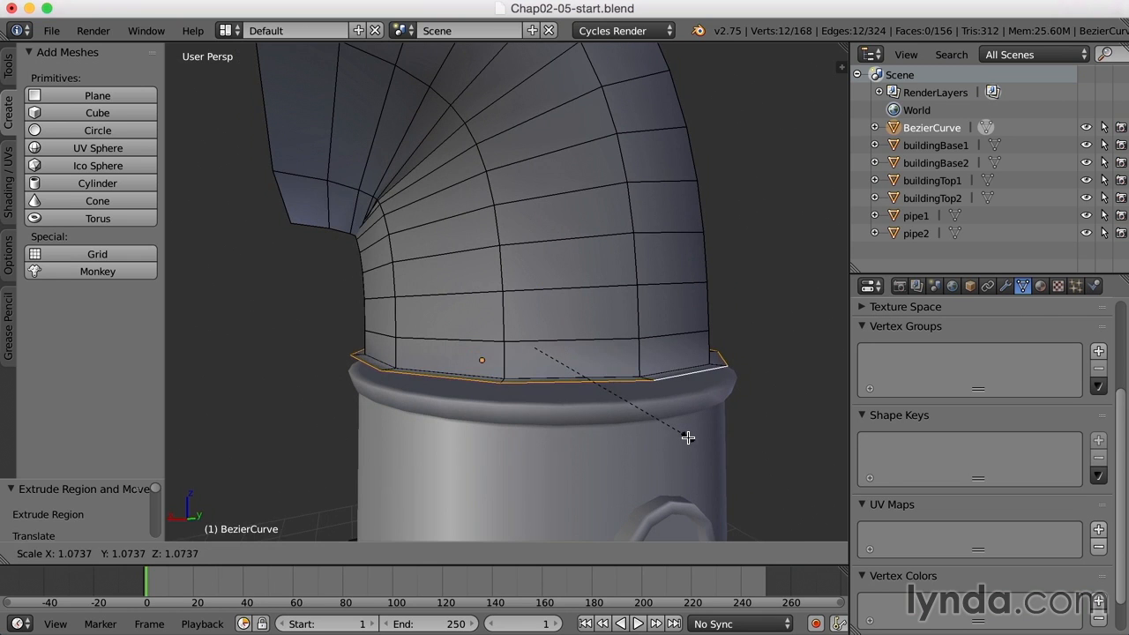
{"action": "left_click", "coordinate": [688, 438]}
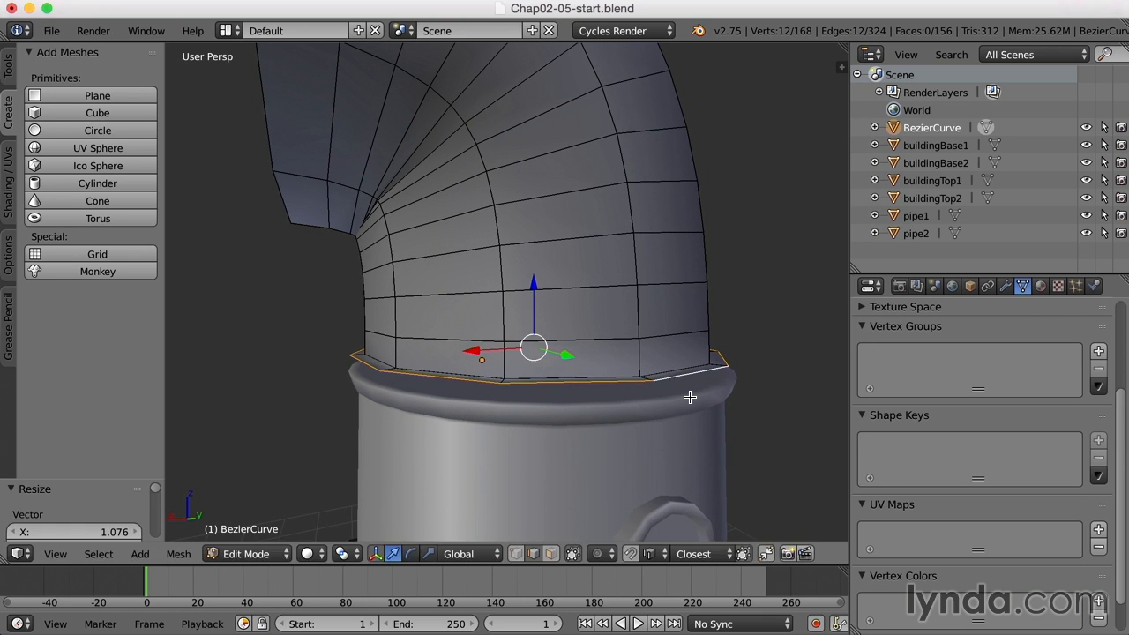
{"action": "key", "text": "e"}
{"action": "right_click", "coordinate": [682, 392]}
{"action": "left_click_drag", "start_coordinate": [531, 270], "coordinate": [539, 291]}
- Deselect all, reselect the pipe and re-enter its Edit Mode
{"action": "scroll", "coordinate": [417, 274], "scroll_direction": "down", "scroll_amount": 5}
{"action": "middle_click_drag", "start_coordinate": [417, 274], "coordinate": [511, 504]}
{"action": "key", "text": "a"}
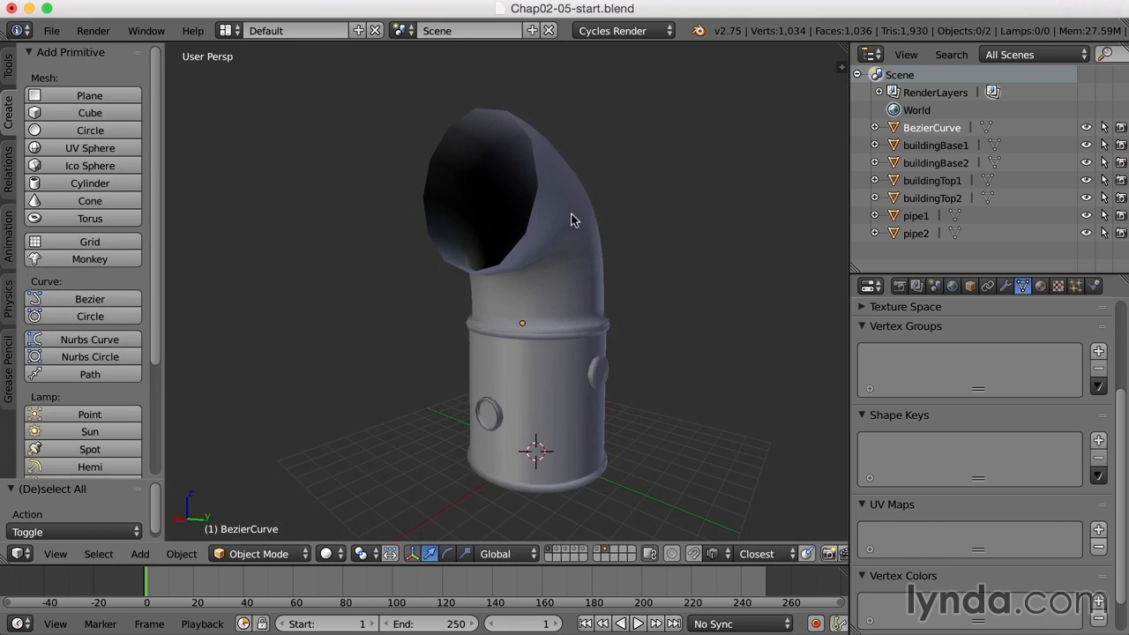
{"action": "right_click", "coordinate": [570, 215]}
{"action": "key", "text": "Tab"}
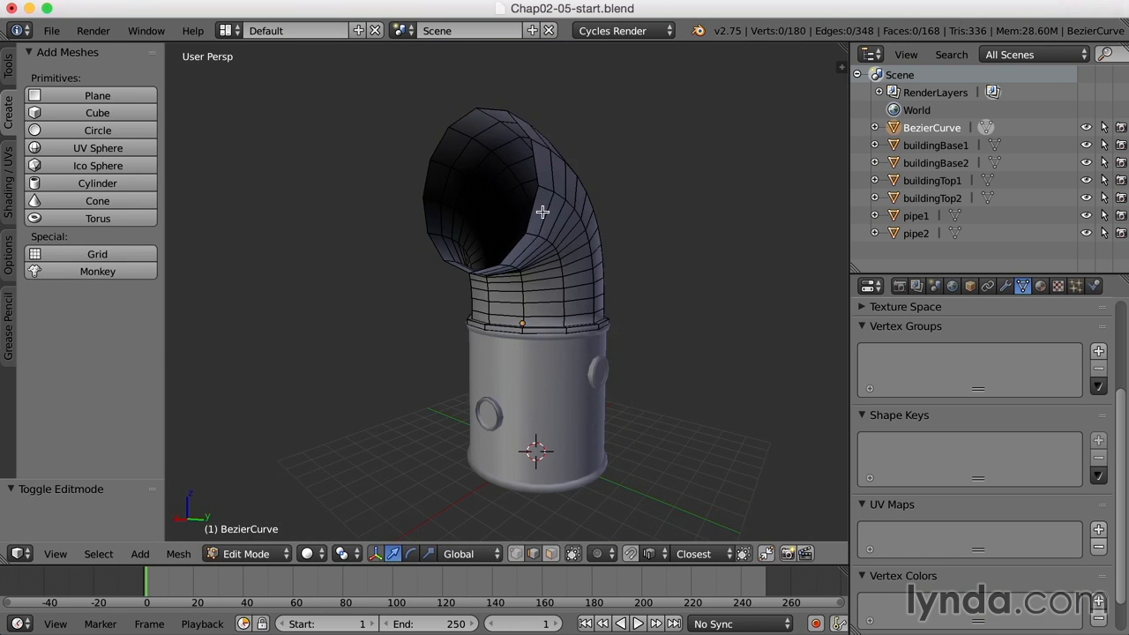
- Select the open end's edge loop, shift it along X, then extrude and enlarge it slightly
{"action": "scroll", "coordinate": [543, 212], "scroll_direction": "up", "scroll_amount": 1}
{"action": "middle_click_drag", "start_coordinate": [554, 209], "coordinate": [530, 247], "text": "shift"}
{"action": "right_click", "coordinate": [574, 213], "text": "alt"}
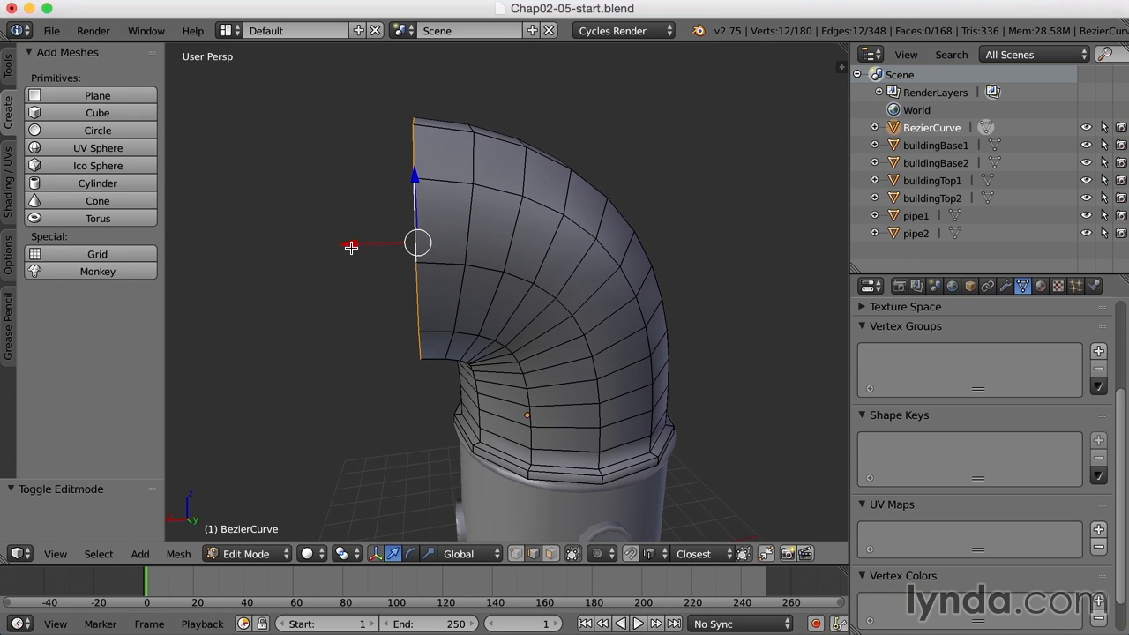
{"action": "left_click_drag", "start_coordinate": [352, 246], "coordinate": [361, 250]}
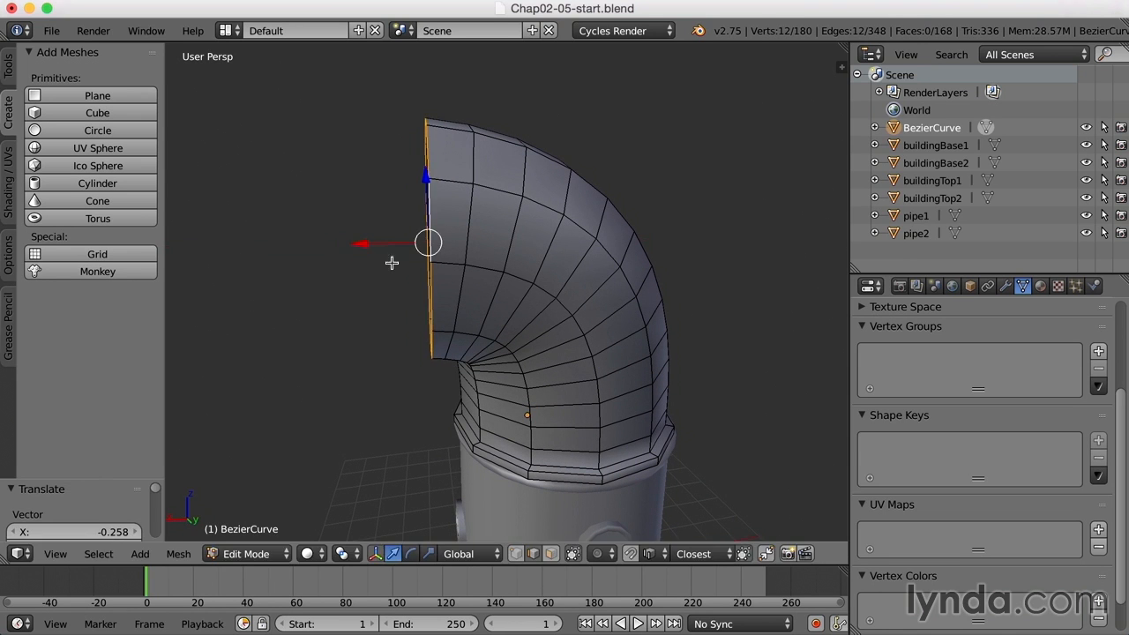
{"action": "key", "text": "e"}
{"action": "right_click", "coordinate": [524, 276]}
{"action": "middle_click_drag", "start_coordinate": [525, 276], "coordinate": [556, 282]}
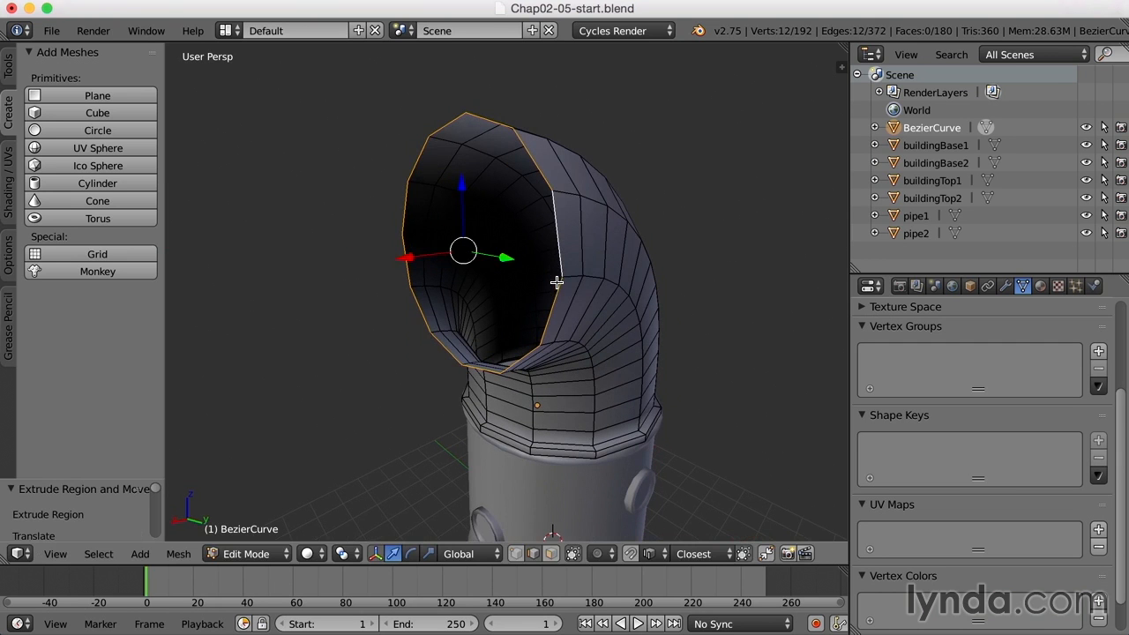
{"action": "key", "text": "s"}
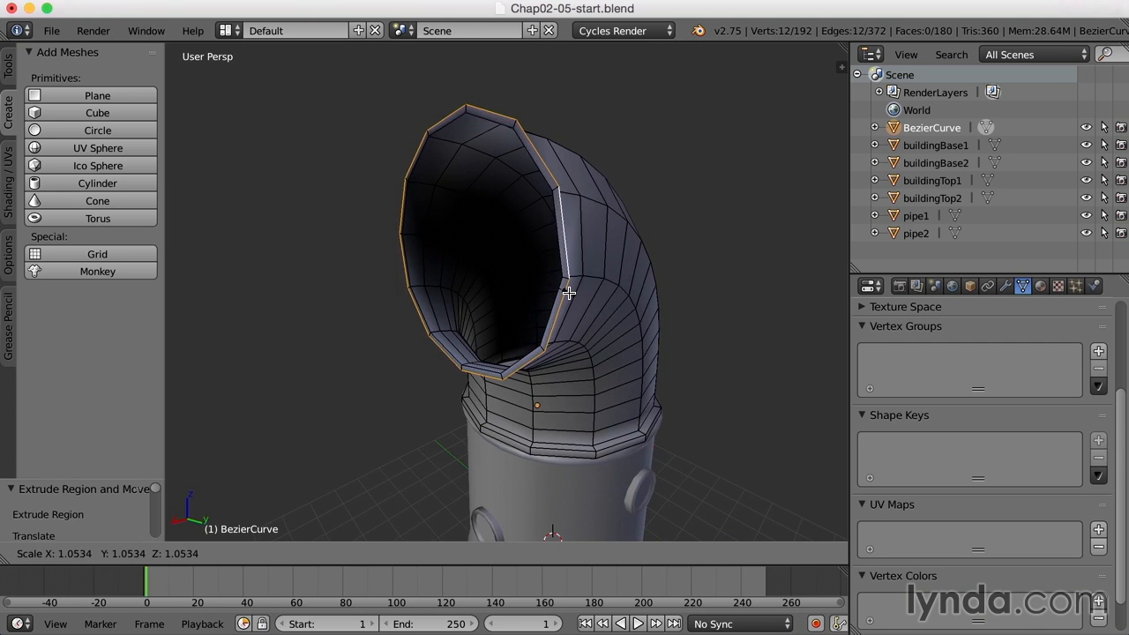
{"action": "left_click", "coordinate": [569, 291]}
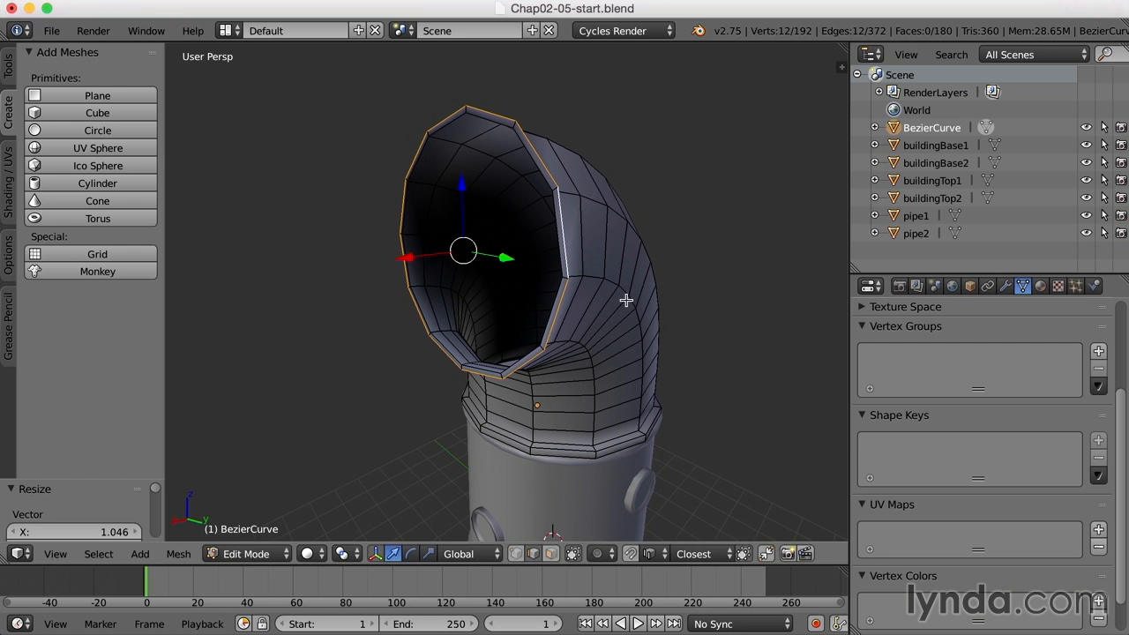
- Extrude the rim outward along X, then extrude again and shrink it slightly
{"action": "key", "text": "e"}
{"action": "right_click", "coordinate": [621, 299]}
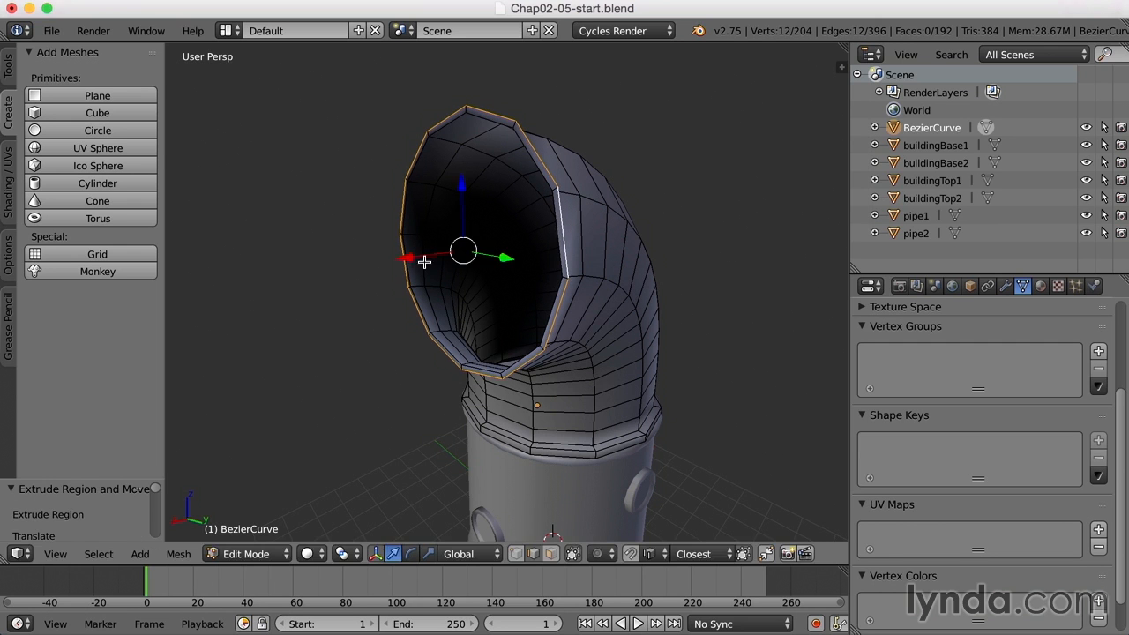
{"action": "key", "text": "g"}
{"action": "key", "text": "x"}
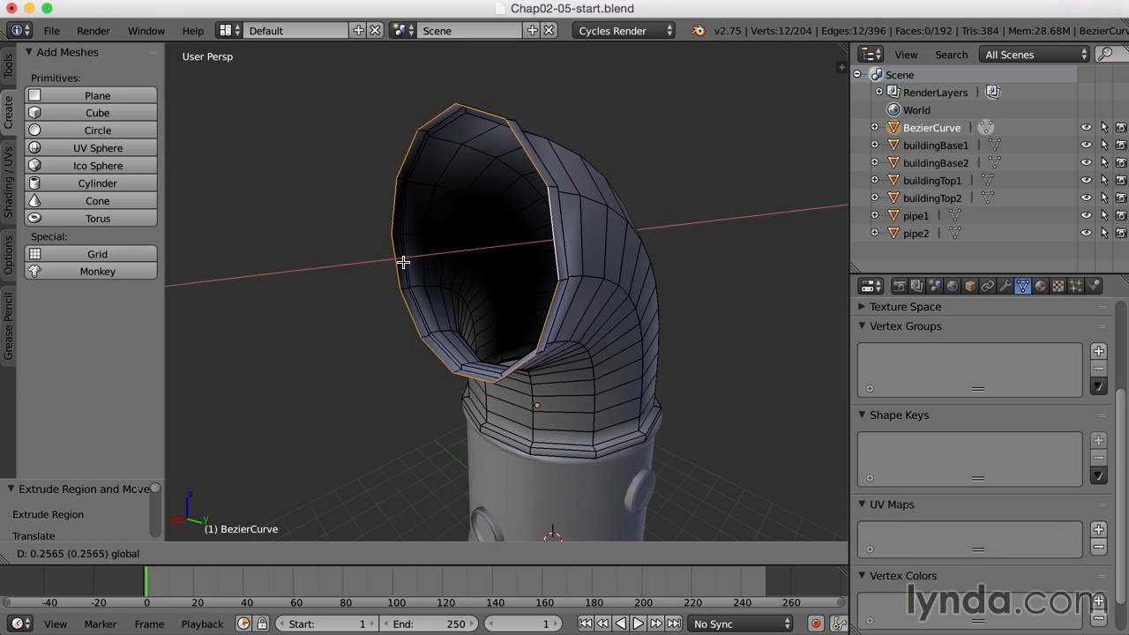
{"action": "left_click", "coordinate": [403, 261]}
{"action": "middle_click_drag", "start_coordinate": [544, 269], "coordinate": [669, 312]}
{"action": "key", "text": "e"}
{"action": "right_click", "coordinate": [693, 332]}
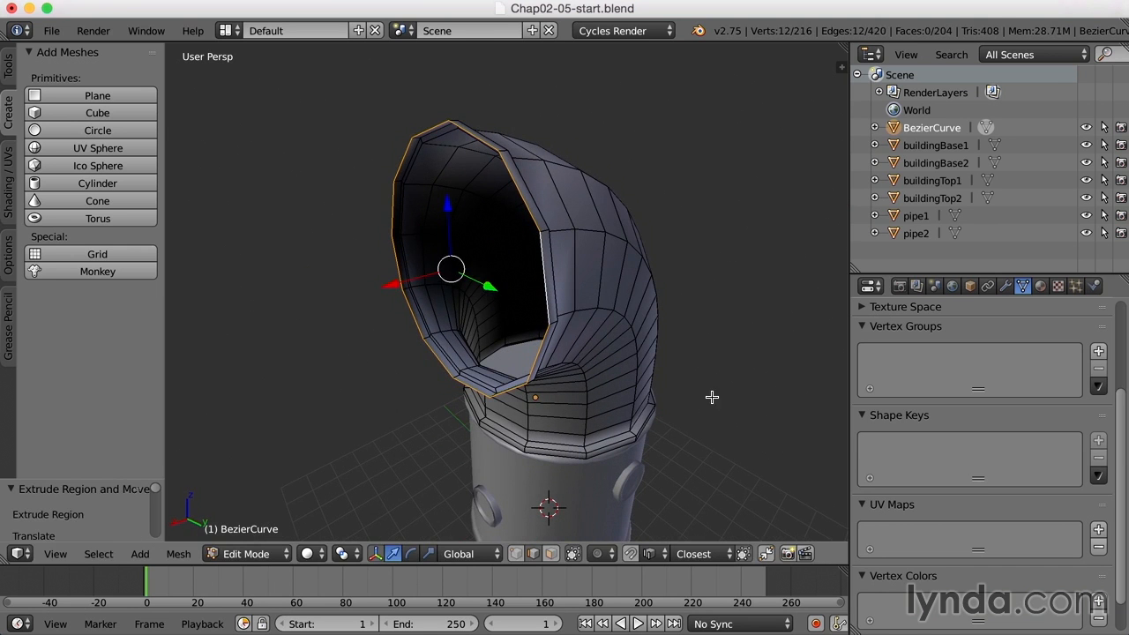
{"action": "key", "text": "s"}
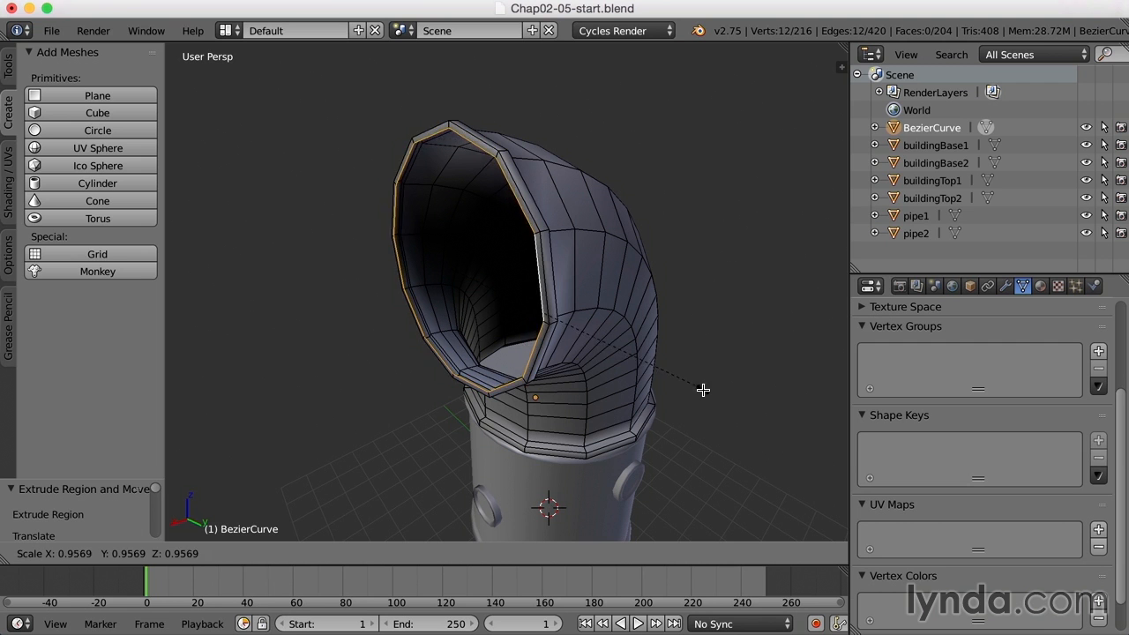
{"action": "left_click", "coordinate": [697, 388]}
{"action": "middle_click_drag", "start_coordinate": [697, 388], "coordinate": [711, 363]}
- Extrude the rim back into the pipe and extrude an inner loop to shrink
{"action": "key", "text": "e"}
{"action": "right_click", "coordinate": [743, 361]}
{"action": "left_click_drag", "start_coordinate": [668, 250], "coordinate": [649, 260]}
{"action": "middle_click_drag", "start_coordinate": [688, 277], "coordinate": [641, 279]}
{"action": "middle_click_drag", "start_coordinate": [712, 333], "coordinate": [775, 383]}
{"action": "key", "text": "e"}
{"action": "right_click", "coordinate": [778, 392]}
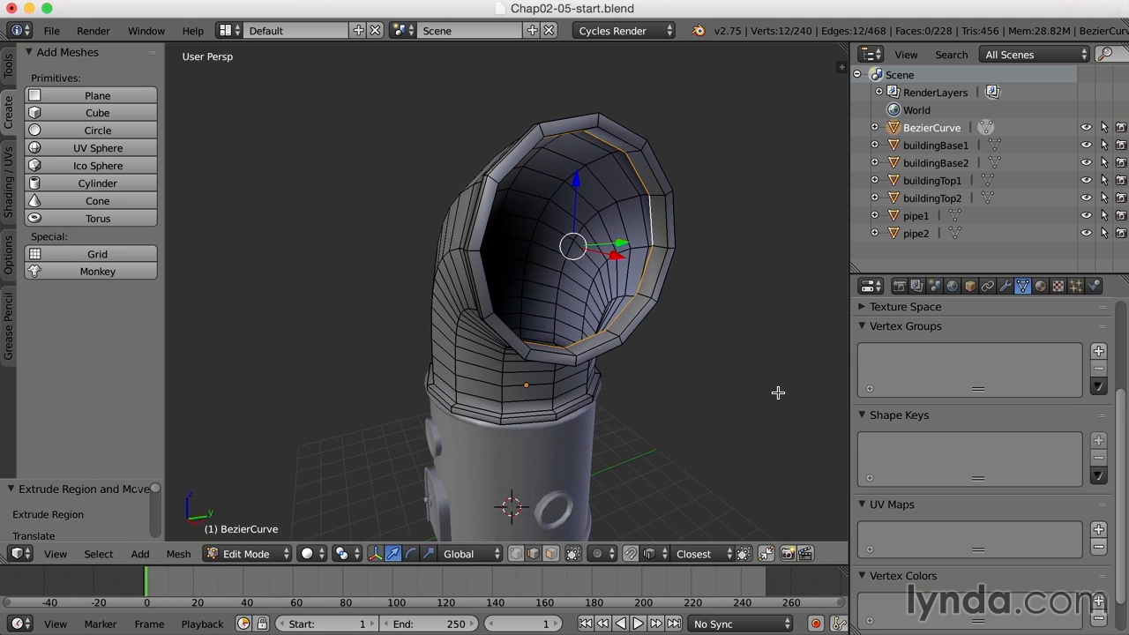
{"action": "key", "text": "s"}
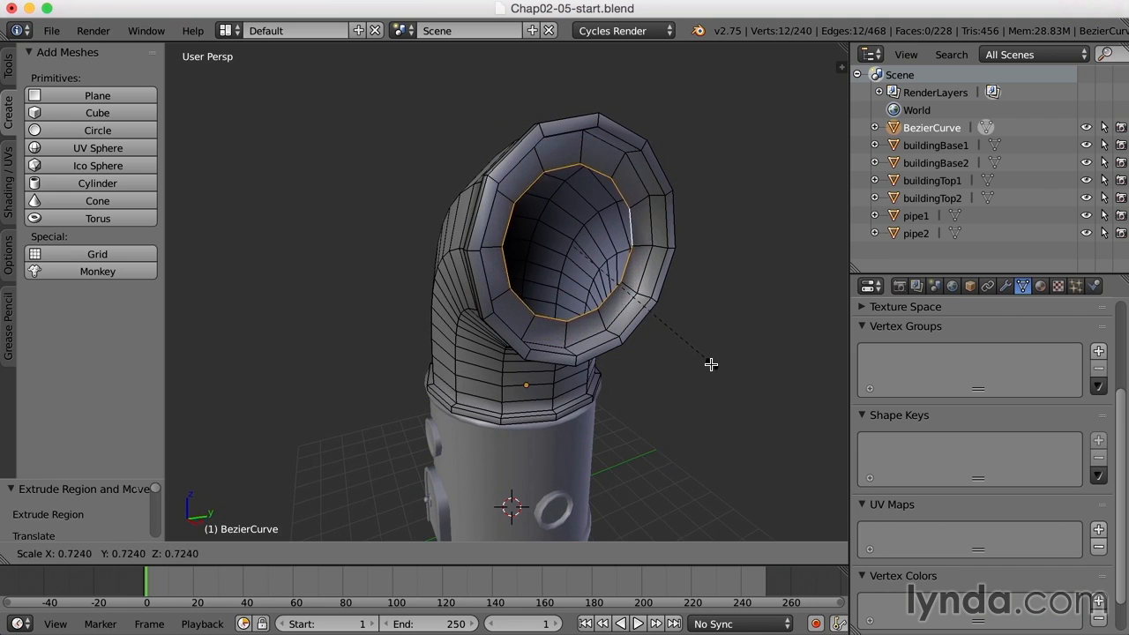
- Narrow the inner opening and compare the pipe with the Environmnet Concept.jpg reference
{"action": "left_click", "coordinate": [702, 361]}
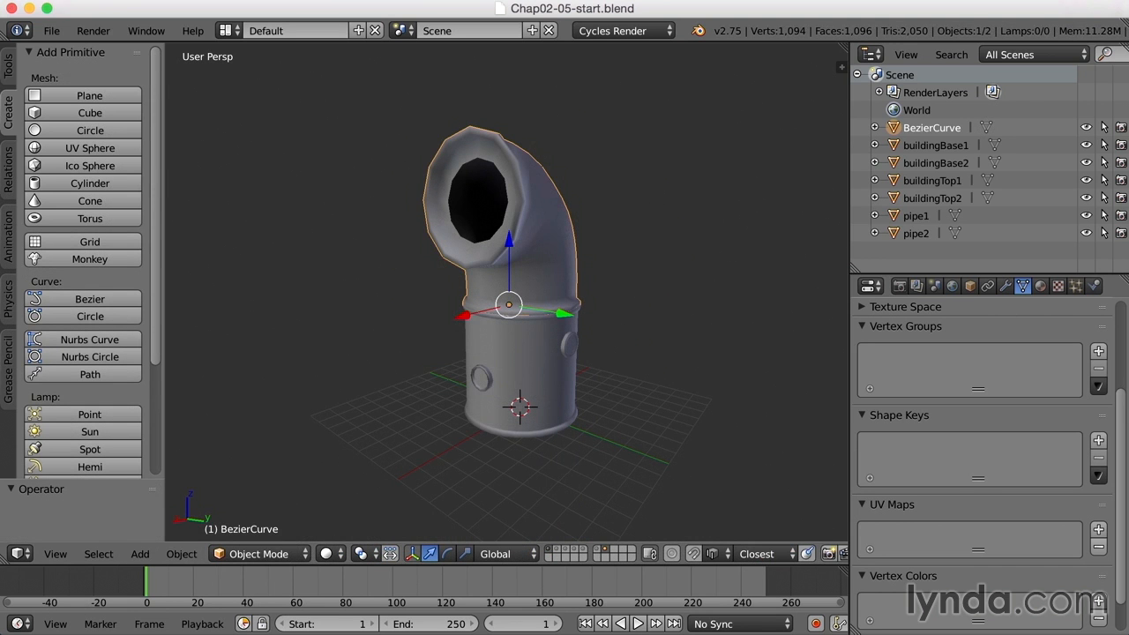
{"action": "left_click_drag", "start_coordinate": [1128, 62], "coordinate": [494, 90]}
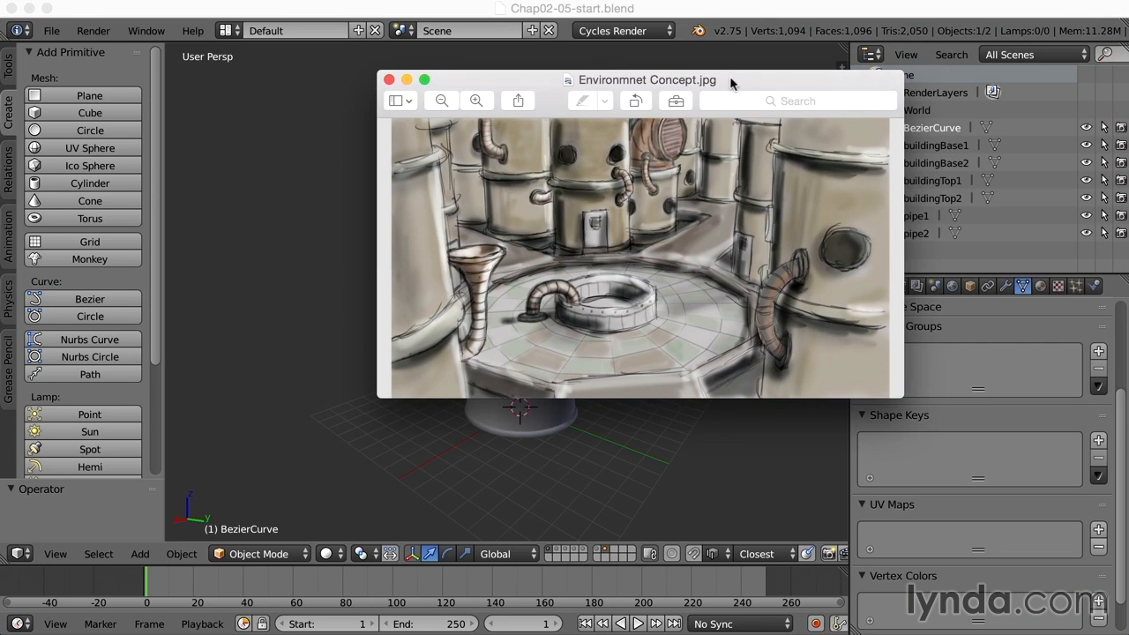
{"action": "left_click_drag", "start_coordinate": [729, 76], "coordinate": [878, 70]}
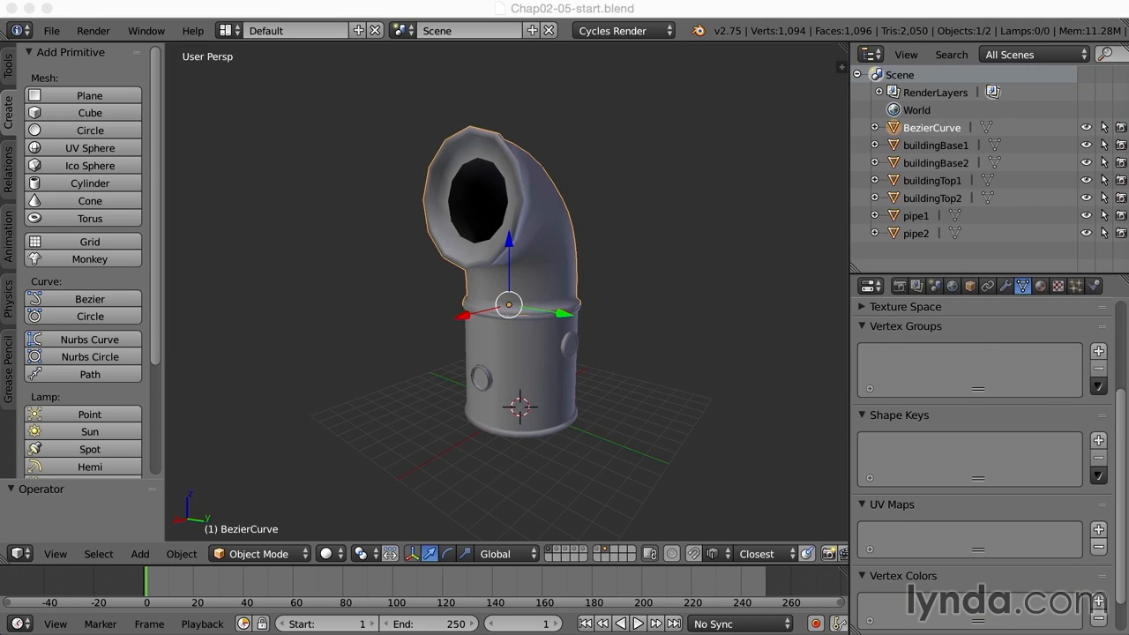
- Recentre the view on the pipe and return to editing its mesh
{"action": "scroll", "coordinate": [650, 269], "scroll_direction": "up", "scroll_amount": 5}
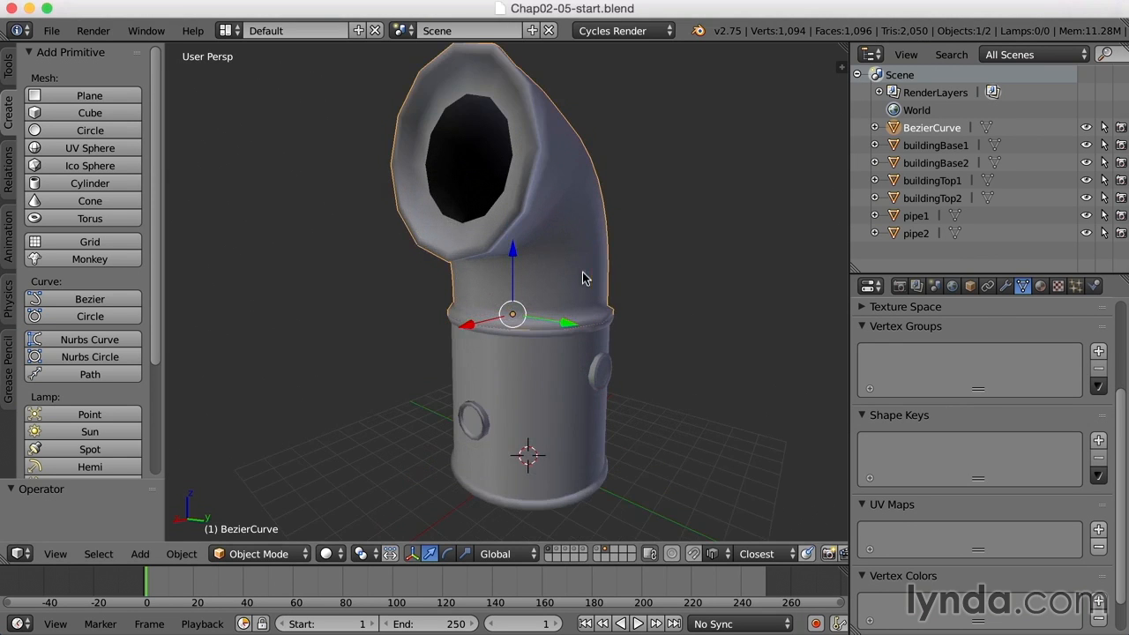
{"action": "middle_click_drag", "start_coordinate": [599, 272], "coordinate": [604, 292], "text": "shift"}
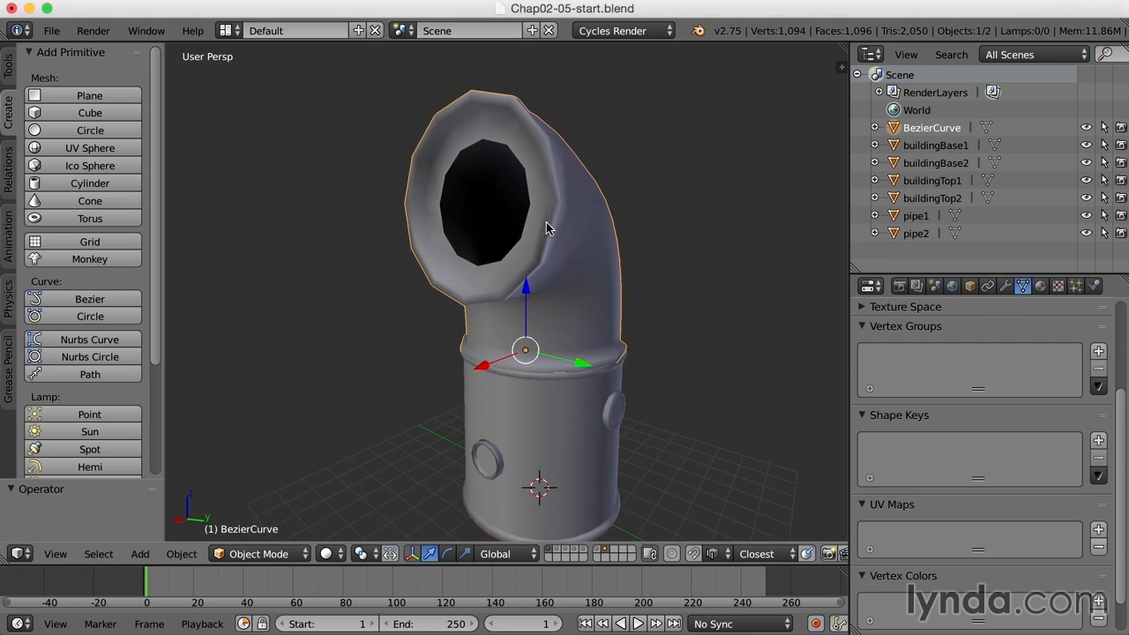
{"action": "key", "text": "Tab"}
{"action": "middle_click_drag", "start_coordinate": [540, 228], "coordinate": [548, 221]}
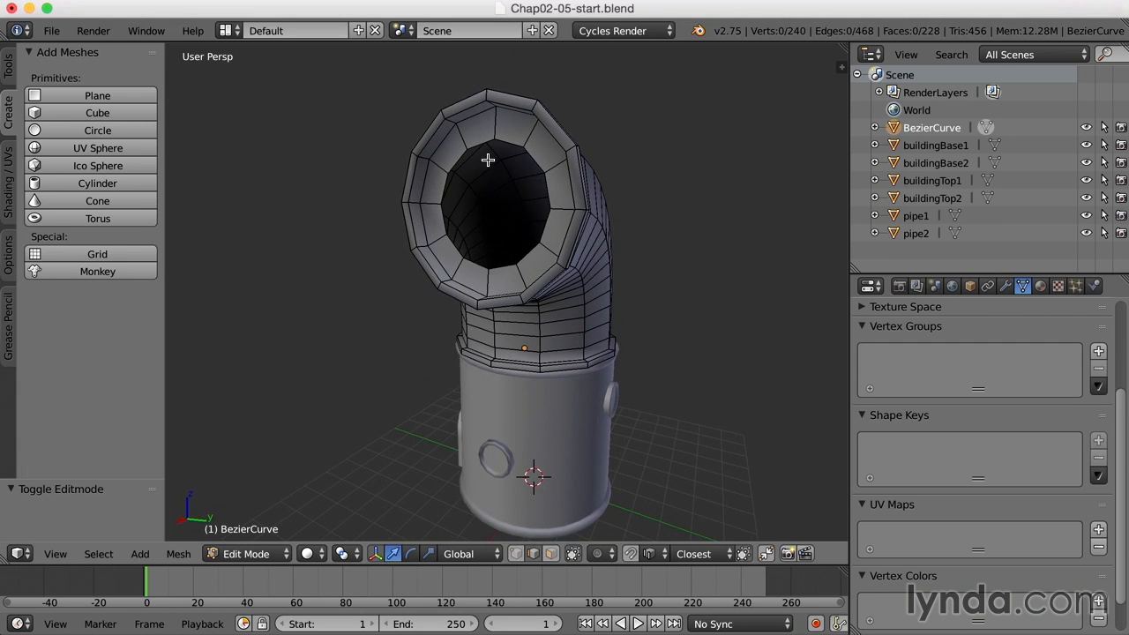
- Snap the 3D cursor to the selected inner rim loop, then return to Object Mode
{"action": "right_click", "coordinate": [550, 197], "text": "alt"}
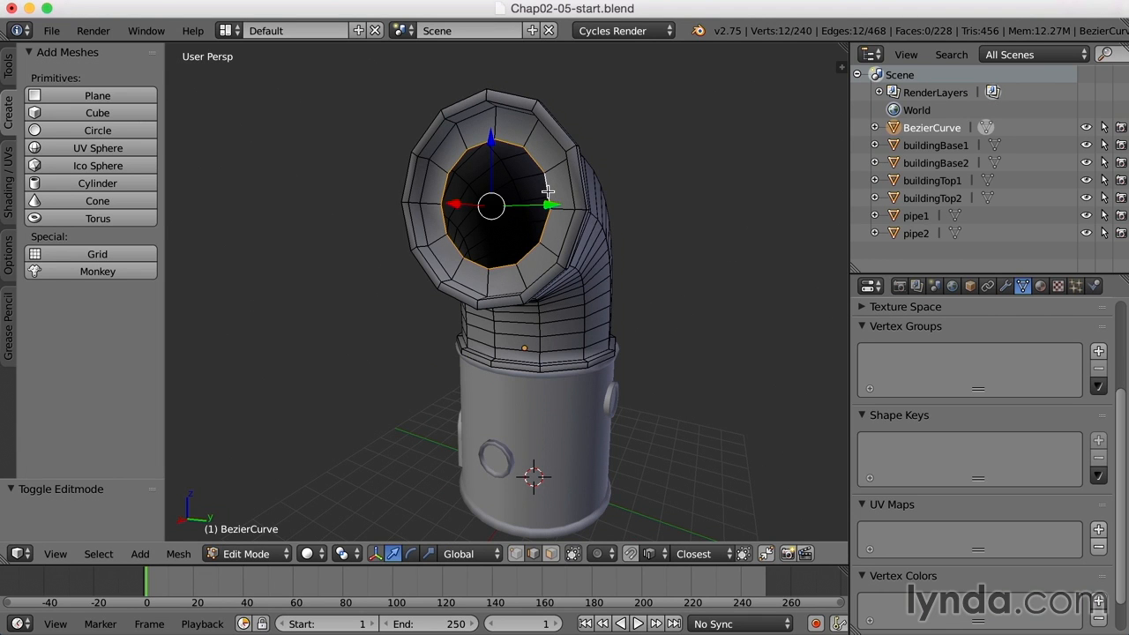
{"action": "key", "text": "shift+s"}
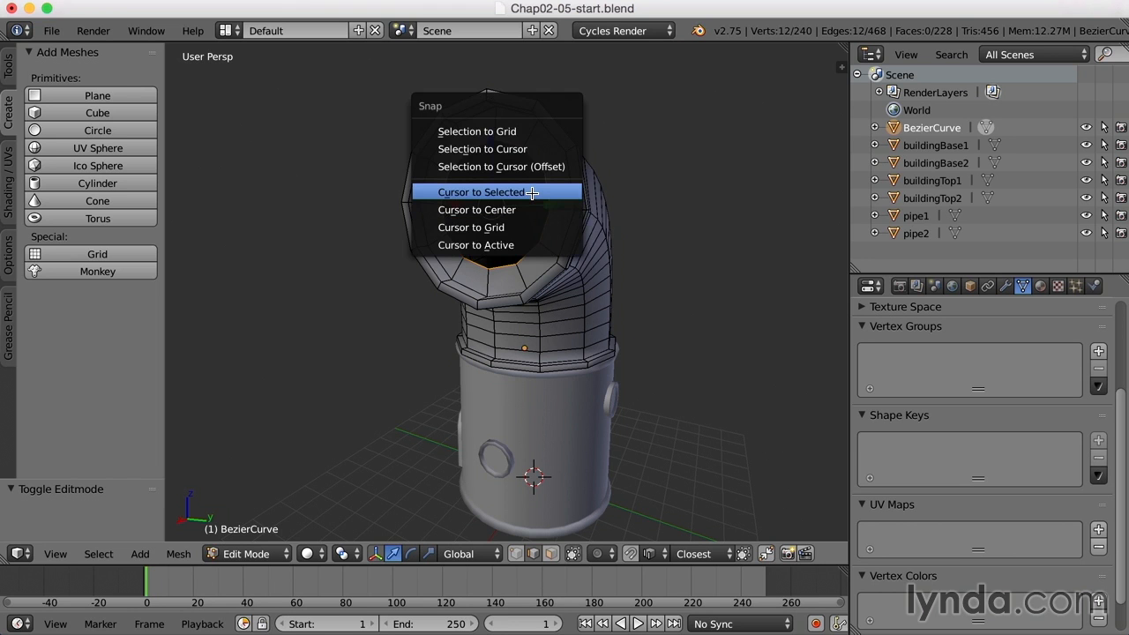
{"action": "left_click", "coordinate": [532, 192]}
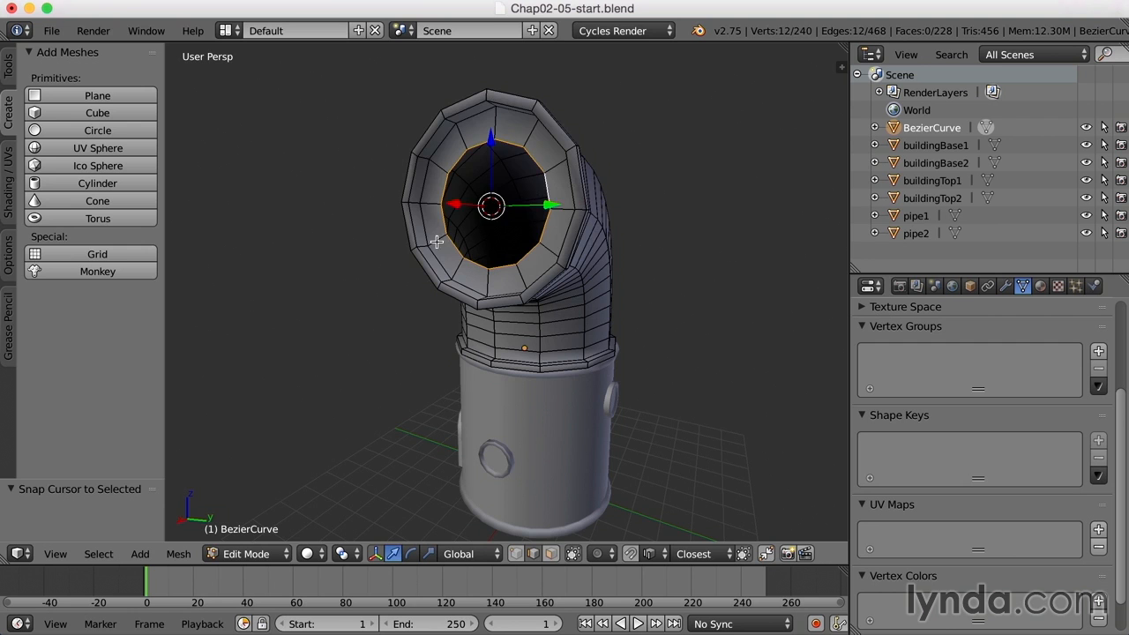
{"action": "middle_click_drag", "start_coordinate": [552, 234], "coordinate": [539, 206]}
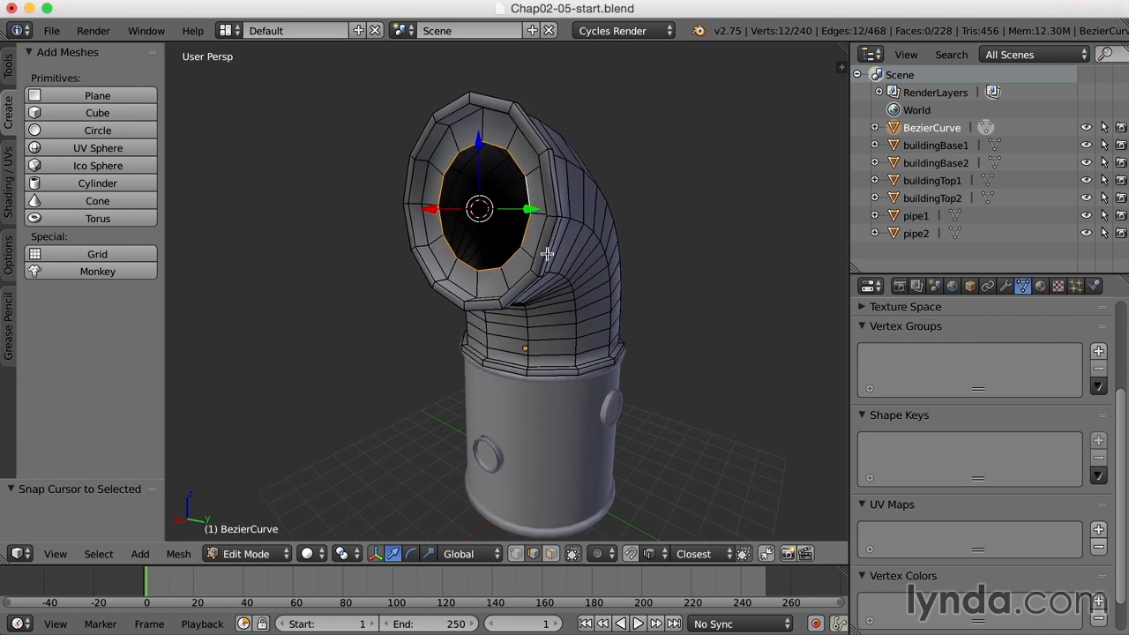
{"action": "key", "text": "Tab"}
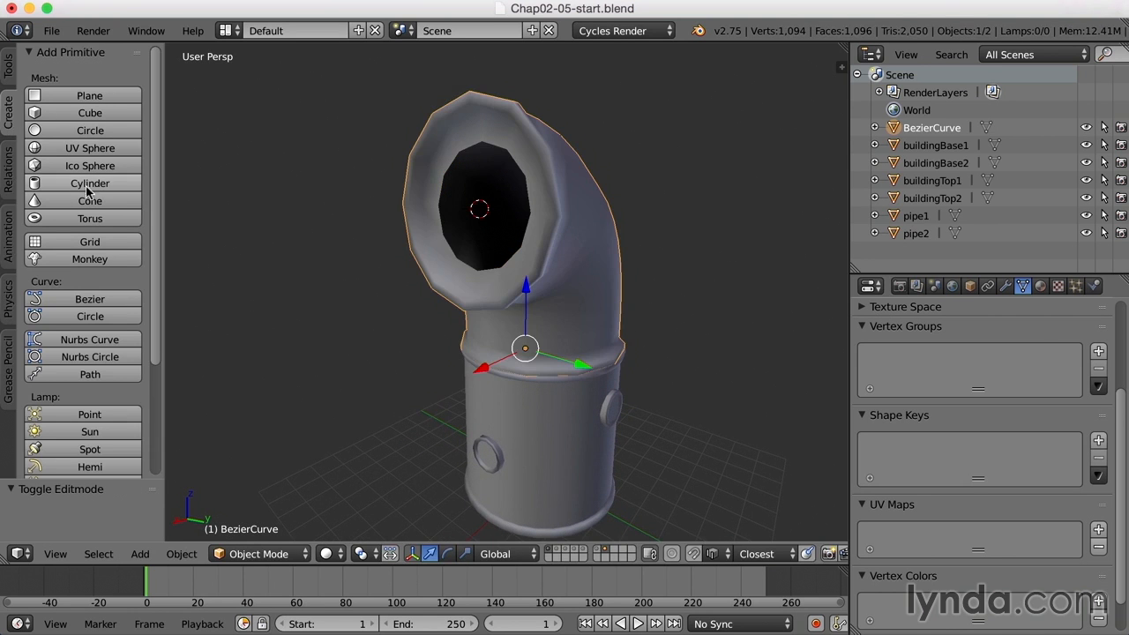
- Add a cube at the opening and scale it into a thin slat stretched across the opening
{"action": "left_click", "coordinate": [107, 113]}
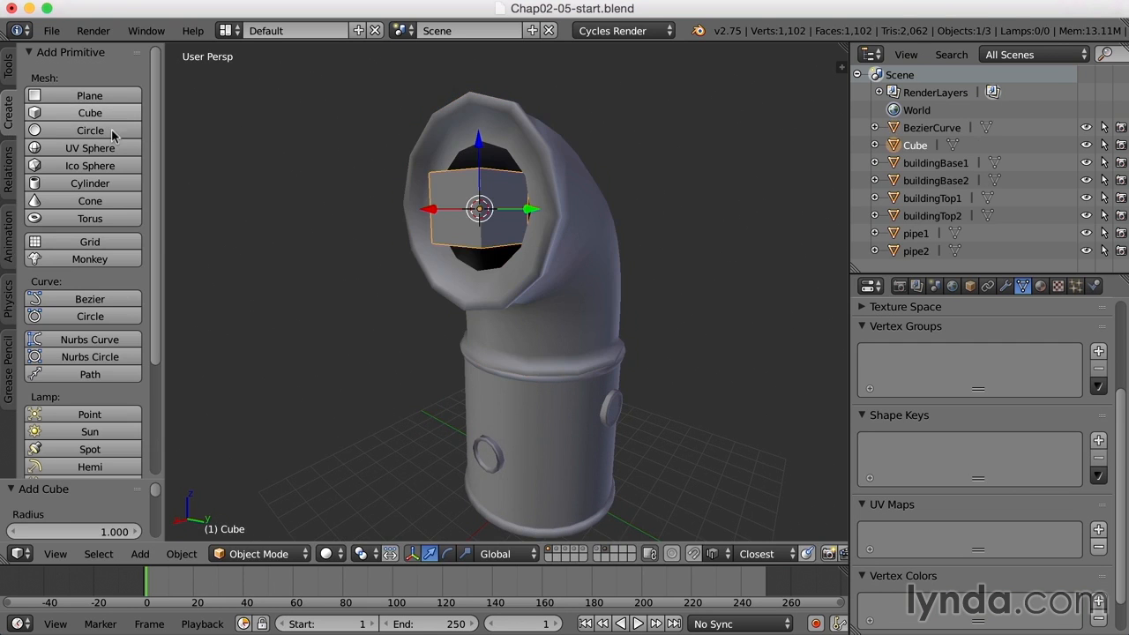
{"action": "middle_click_drag", "start_coordinate": [540, 250], "coordinate": [592, 259]}
{"action": "key", "text": "r"}
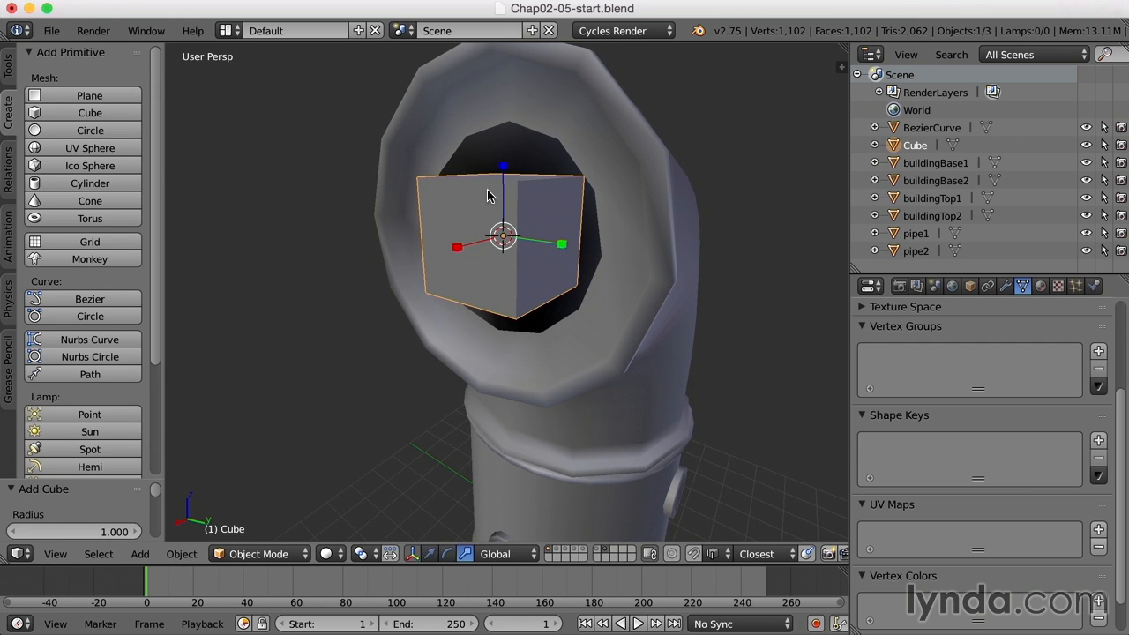
{"action": "left_click_drag", "start_coordinate": [503, 168], "coordinate": [610, 259]}
{"action": "middle_click_drag", "start_coordinate": [609, 259], "coordinate": [597, 270]}
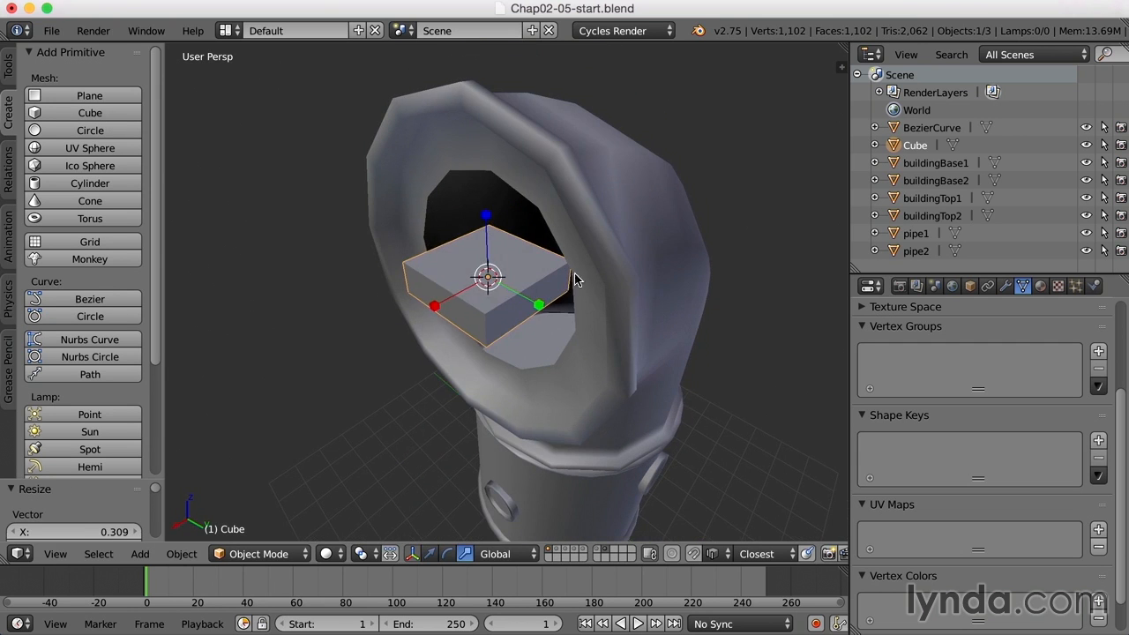
{"action": "left_click_drag", "start_coordinate": [439, 316], "coordinate": [481, 282]}
{"action": "middle_click_drag", "start_coordinate": [481, 282], "coordinate": [538, 282]}
{"action": "left_click_drag", "start_coordinate": [615, 214], "coordinate": [725, 219]}
{"action": "middle_click_drag", "start_coordinate": [746, 220], "coordinate": [696, 223]}
{"action": "middle_click_drag", "start_coordinate": [486, 248], "coordinate": [496, 267]}
- Tilt the slab about Y, lower it along Z and slide it along X into the opening
{"action": "key", "text": "e"}
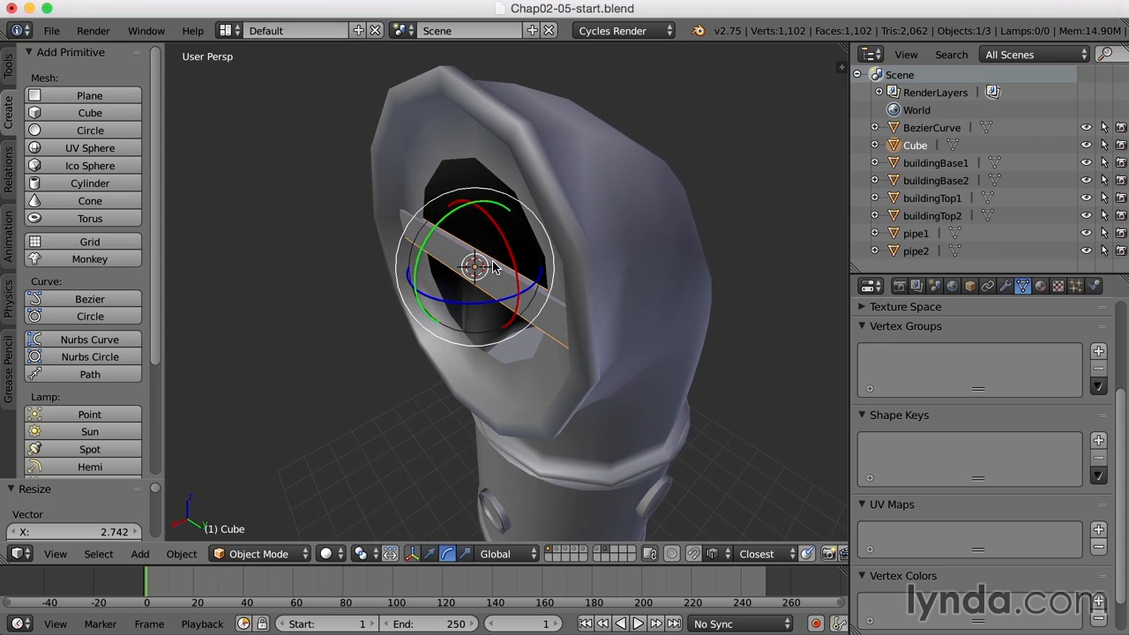
{"action": "left_click_drag", "start_coordinate": [416, 277], "coordinate": [432, 229]}
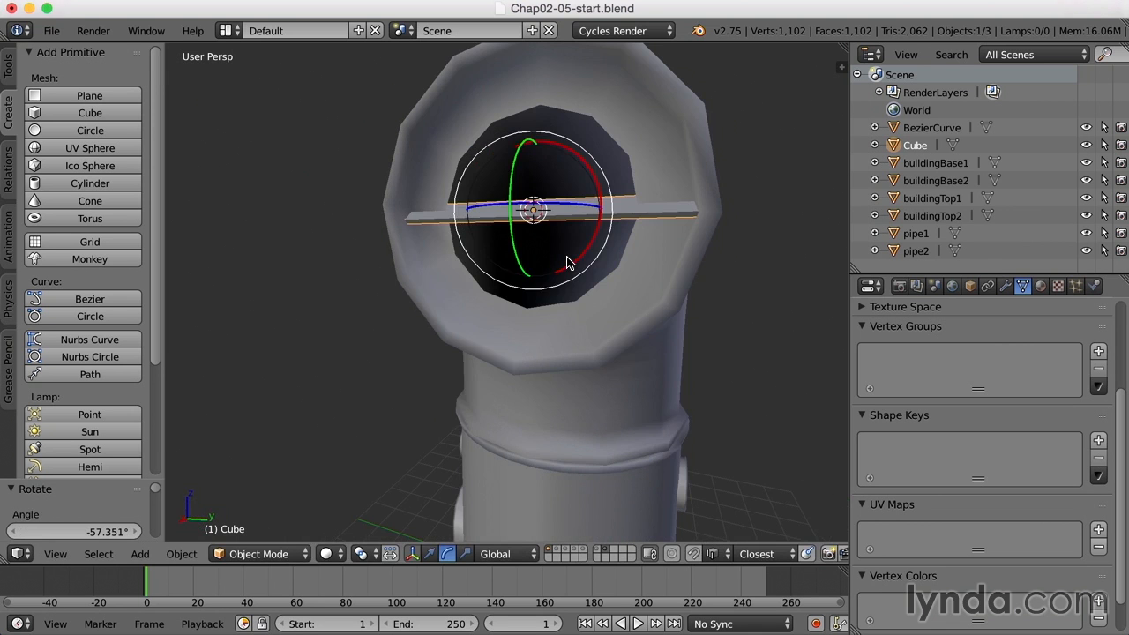
{"action": "key", "text": "w"}
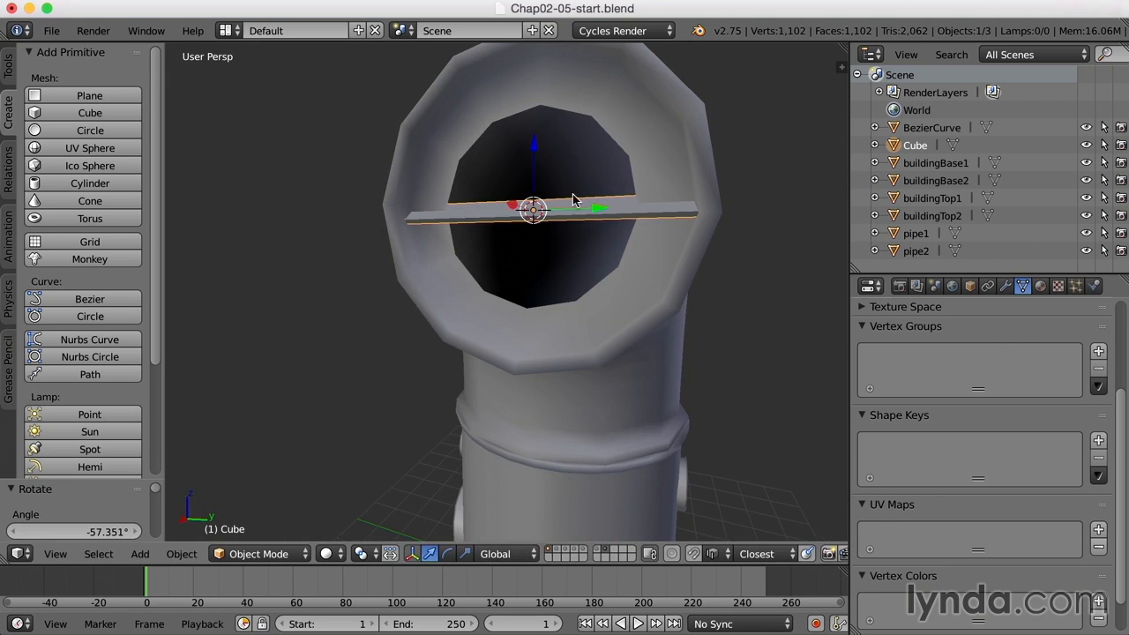
{"action": "left_click_drag", "start_coordinate": [535, 144], "coordinate": [530, 271]}
{"action": "middle_click_drag", "start_coordinate": [592, 292], "coordinate": [666, 297]}
{"action": "left_click_drag", "start_coordinate": [656, 327], "coordinate": [665, 324]}
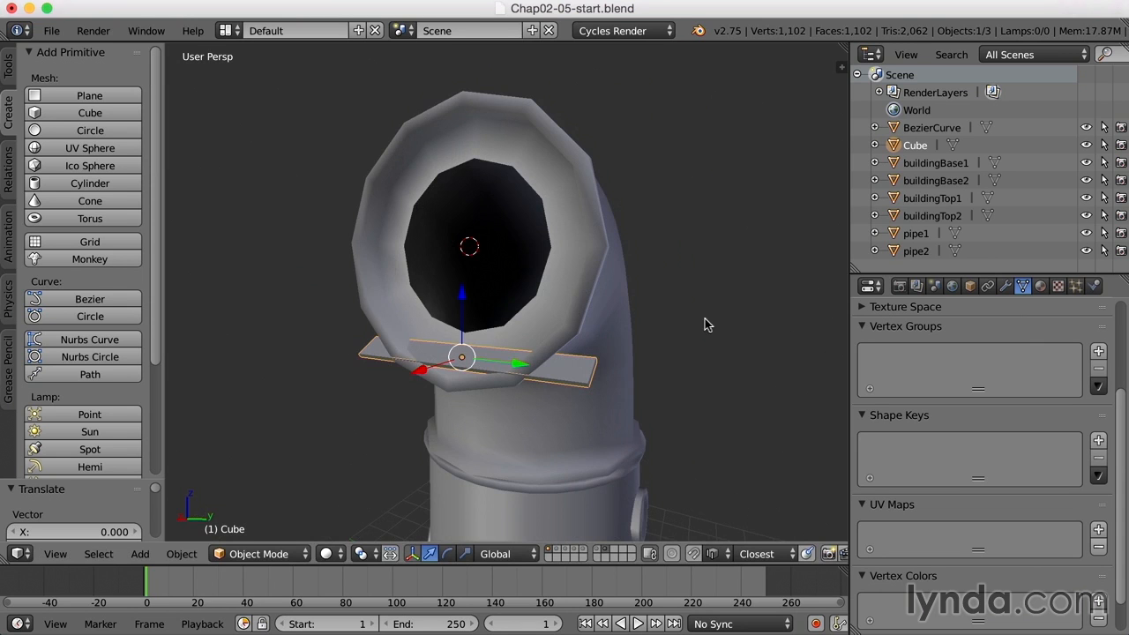
- Add an Array modifier to the slab, entering 20 copies and then reducing the count
{"action": "left_click", "coordinate": [1005, 287]}
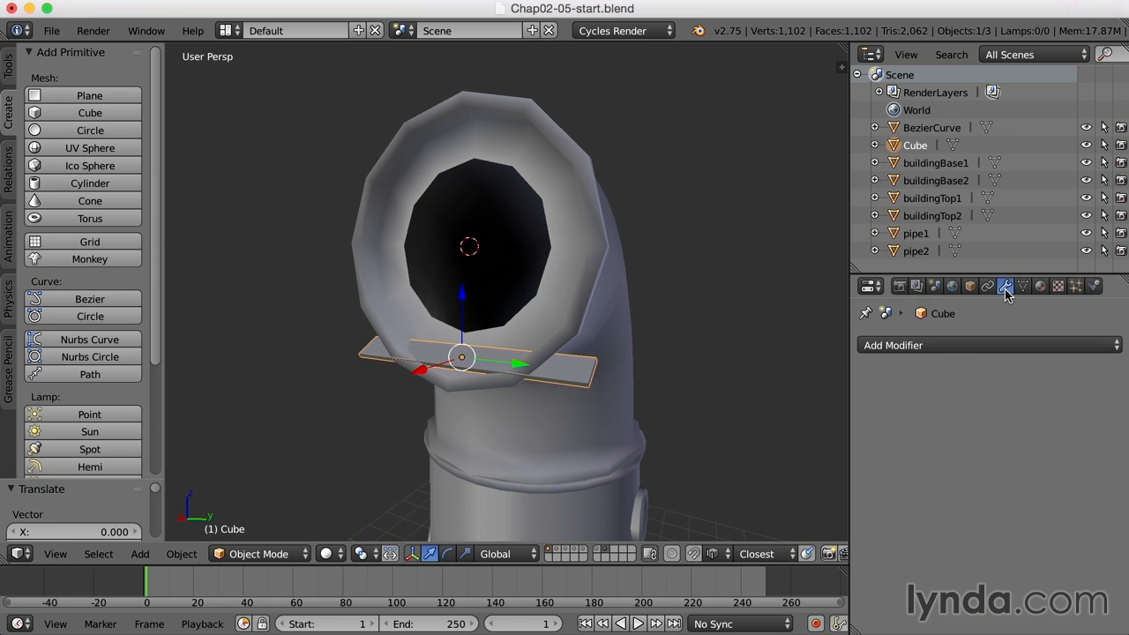
{"action": "left_click", "coordinate": [935, 347]}
{"action": "mouse_move", "coordinate": [833, 24]}
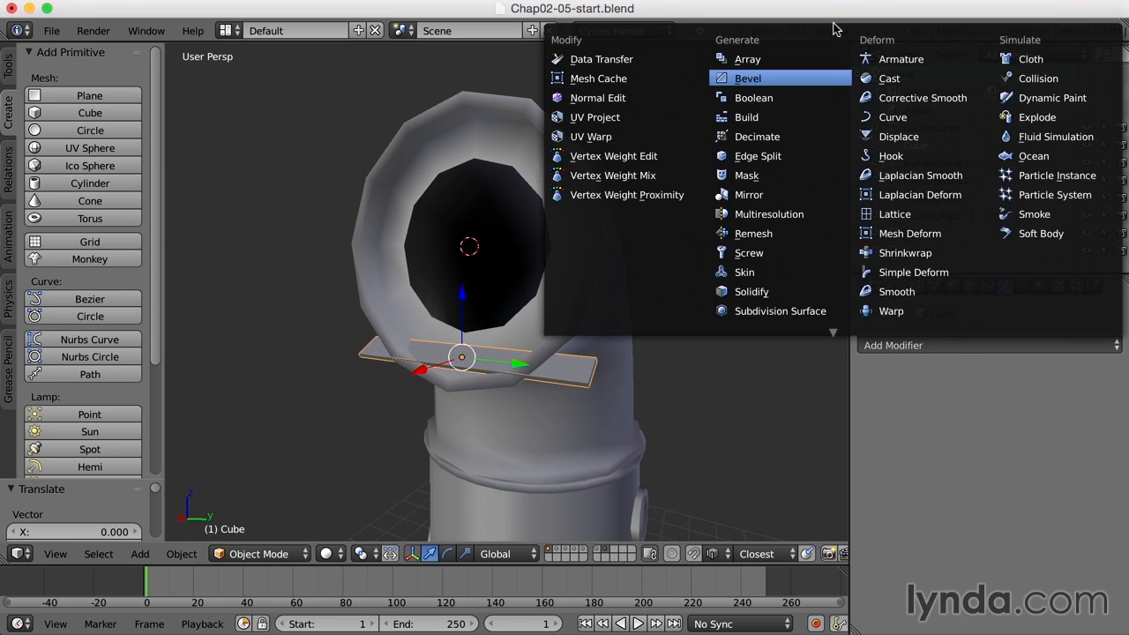
{"action": "left_click", "coordinate": [764, 62]}
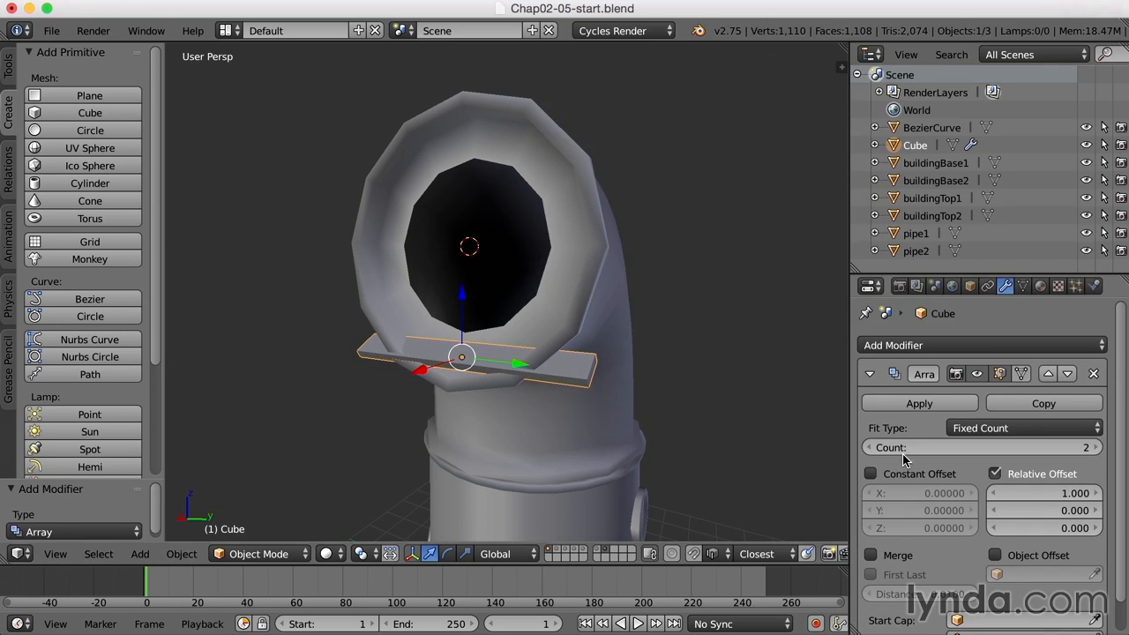
{"action": "left_click", "coordinate": [1067, 451]}
{"action": "type", "text": "20"}
{"action": "key", "text": "Return"}
{"action": "mouse_move", "coordinate": [1080, 448]}
{"action": "left_mouse_down"}
{"action": "mouse_move", "coordinate": [1119, 448]}
{"action": "mouse_move", "coordinate": [1063, 448]}
{"action": "mouse_move", "coordinate": [1102, 448]}
{"action": "mouse_move", "coordinate": [1067, 448]}
{"action": "mouse_move", "coordinate": [1090, 448]}
{"action": "left_mouse_up"}
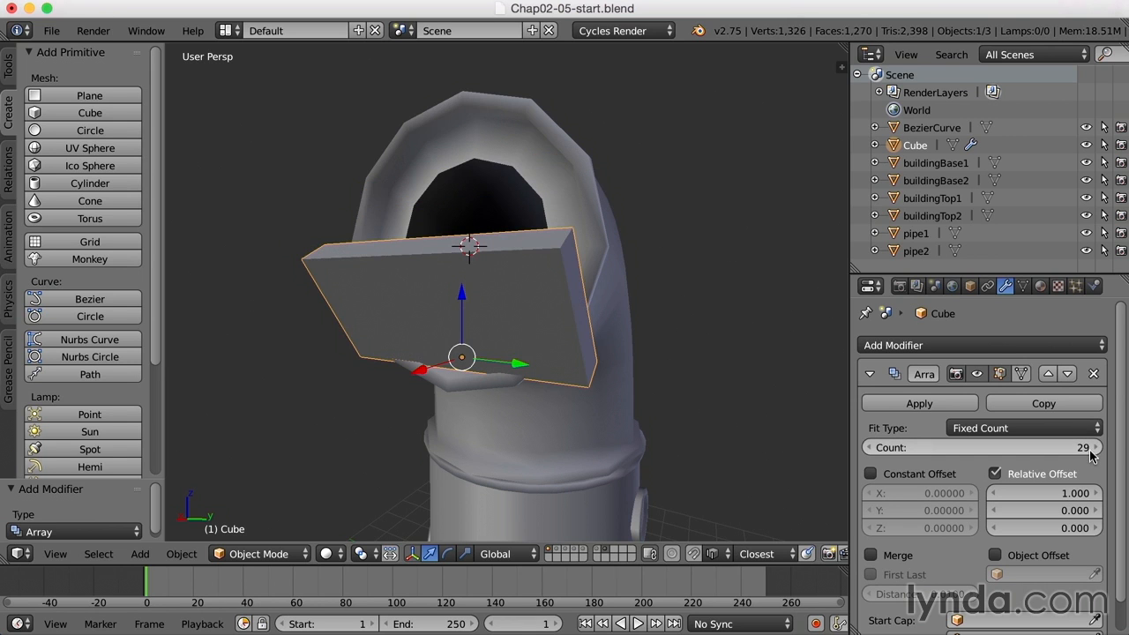
{"action": "left_click_drag", "start_coordinate": [970, 447], "coordinate": [935, 447]}
- Set the array's relative offsets to X 2.9 and Z 0.56, with a count of 12
{"action": "mouse_move", "coordinate": [762, 423]}
{"action": "middle_mouse_down"}
{"action": "mouse_move", "coordinate": [728, 417]}
{"action": "mouse_move", "coordinate": [741, 420]}
{"action": "middle_mouse_up"}
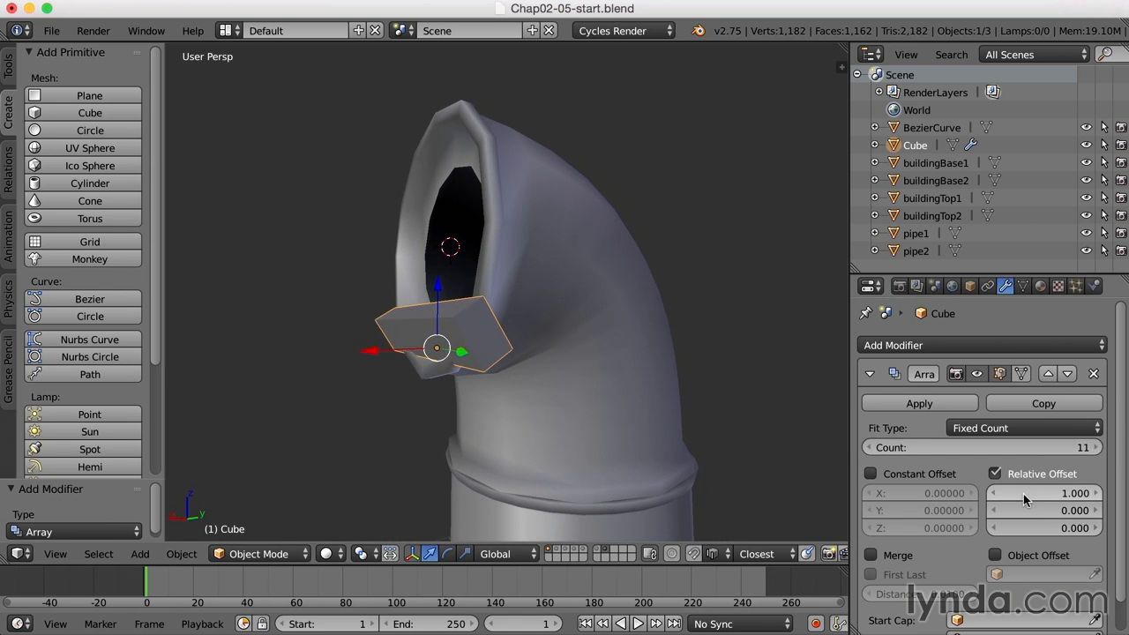
{"action": "mouse_move", "coordinate": [1044, 528]}
{"action": "left_mouse_down"}
{"action": "mouse_move", "coordinate": [1090, 529]}
{"action": "mouse_move", "coordinate": [1044, 529]}
{"action": "mouse_move", "coordinate": [1057, 529]}
{"action": "left_mouse_up"}
{"action": "left_click_drag", "start_coordinate": [1031, 492], "coordinate": [1068, 491]}
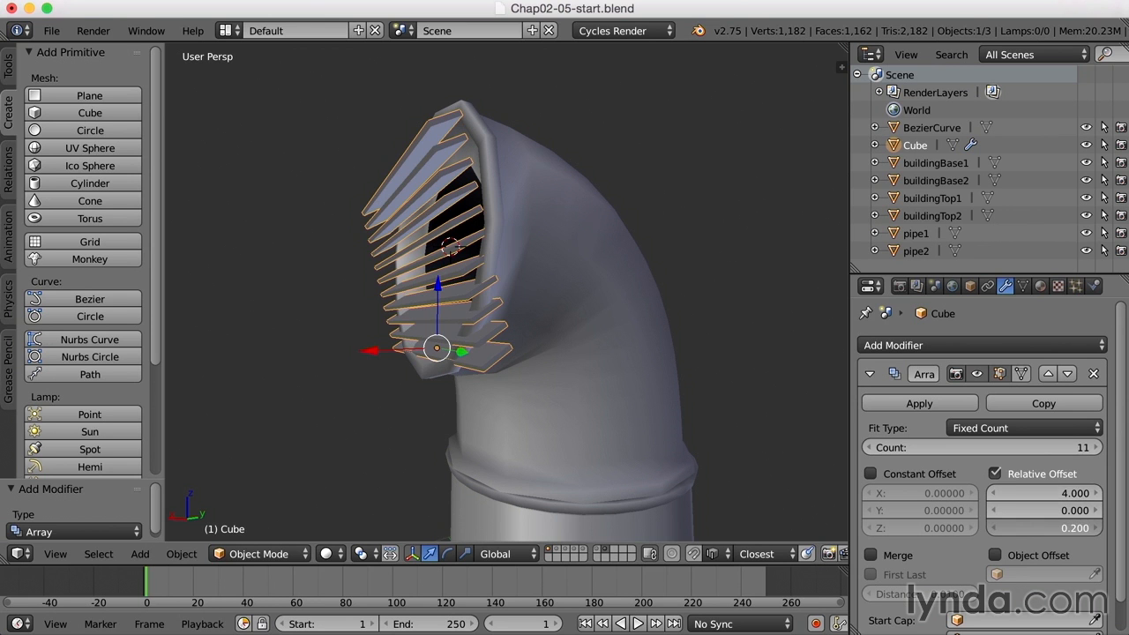
{"action": "left_click_drag", "start_coordinate": [1044, 527], "coordinate": [1062, 527]}
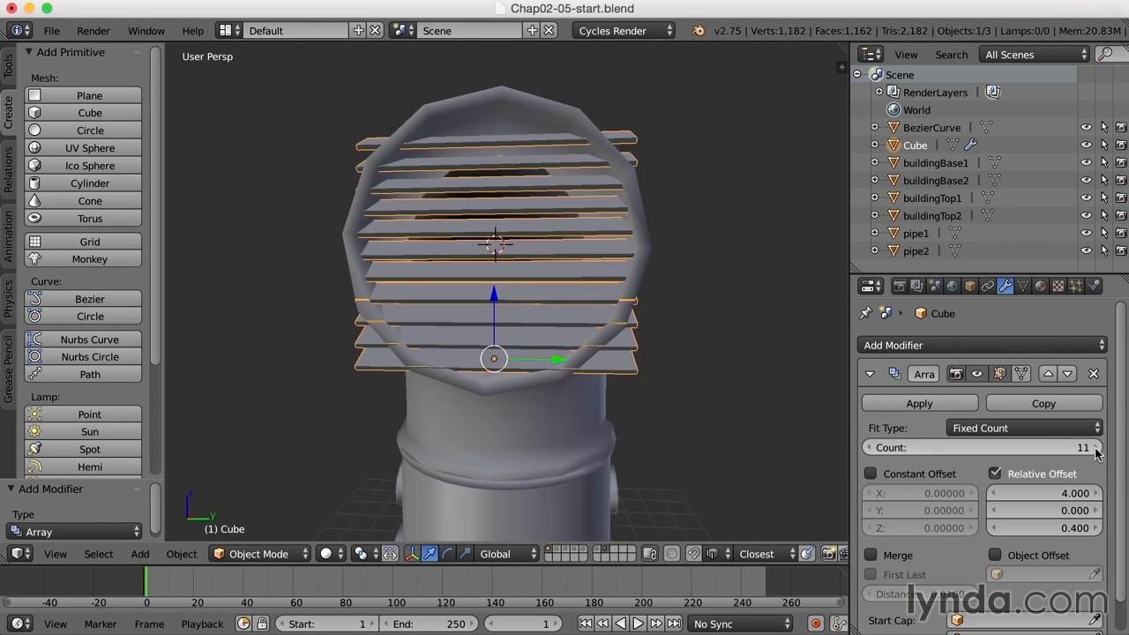
{"action": "left_click", "coordinate": [1097, 448]}
- Move the slat stack along Z and X to cover the opening
{"action": "middle_click_drag", "start_coordinate": [838, 357], "coordinate": [514, 271]}
{"action": "left_click_drag", "start_coordinate": [456, 304], "coordinate": [458, 311]}
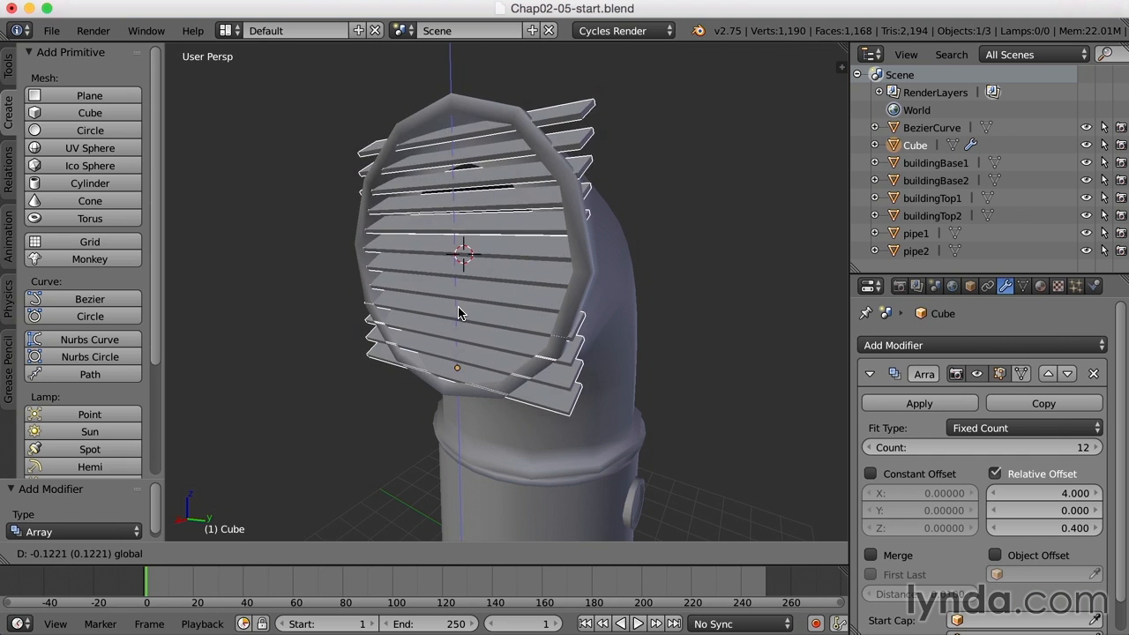
{"action": "left_click", "coordinate": [459, 311]}
{"action": "middle_click_drag", "start_coordinate": [459, 311], "coordinate": [575, 291]}
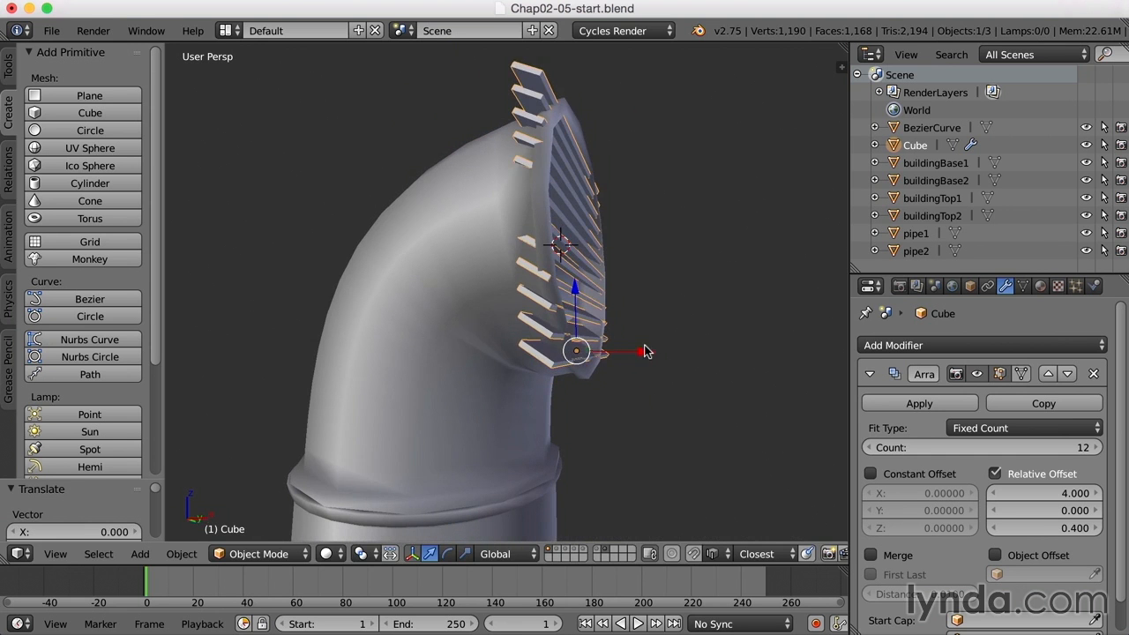
{"action": "key", "text": "g"}
{"action": "key", "text": "x"}
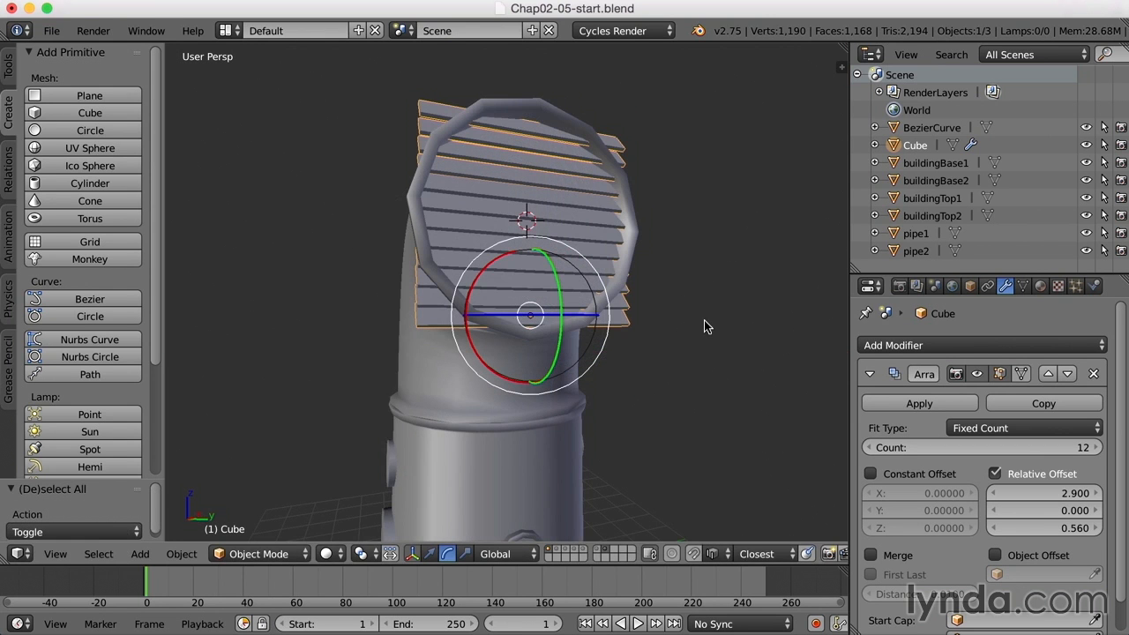
{"action": "middle_click_drag", "start_coordinate": [671, 326], "coordinate": [699, 330]}
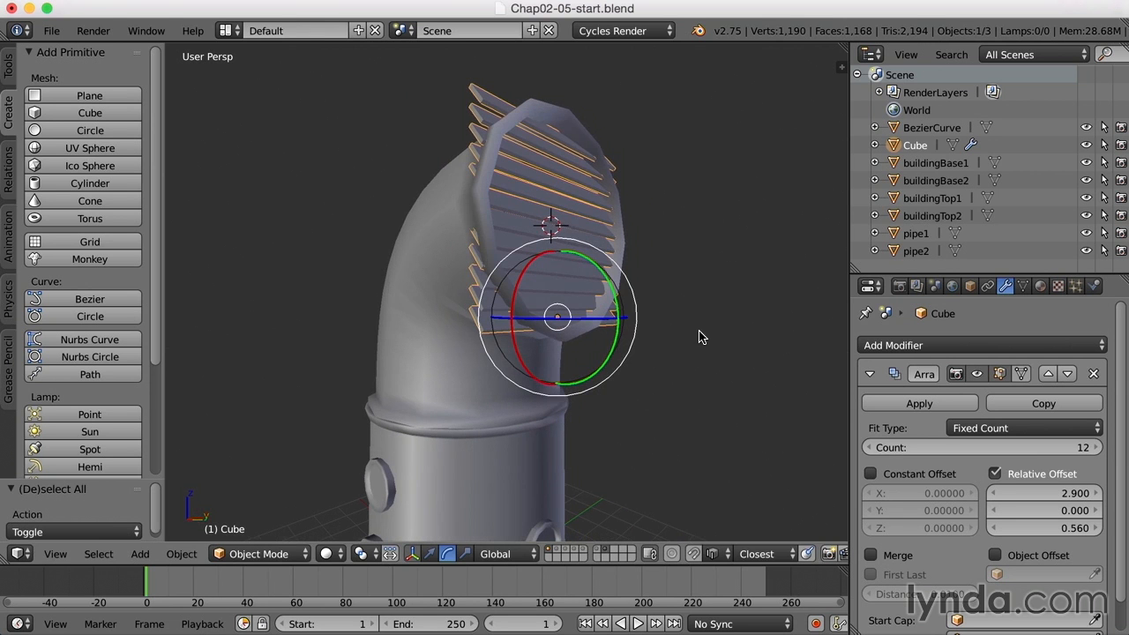
- Apply the Array modifier so the slats become real geometry
{"action": "left_click", "coordinate": [930, 404]}
{"action": "middle_click_drag", "start_coordinate": [686, 298], "coordinate": [710, 319]}
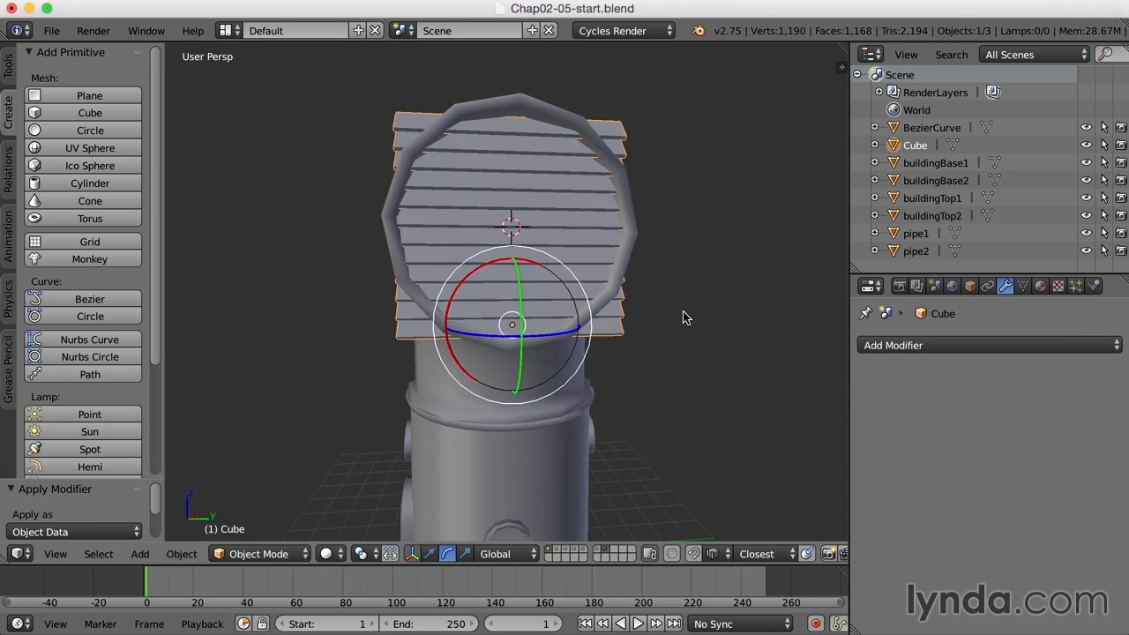
{"action": "middle_click_drag", "start_coordinate": [585, 321], "coordinate": [657, 323]}
- In Edit Mode, select the top and bottom slats and narrow them along Y
{"action": "key", "text": "Tab"}
{"action": "key", "text": "a"}
{"action": "scroll", "coordinate": [654, 321], "scroll_direction": "up", "scroll_amount": 1}
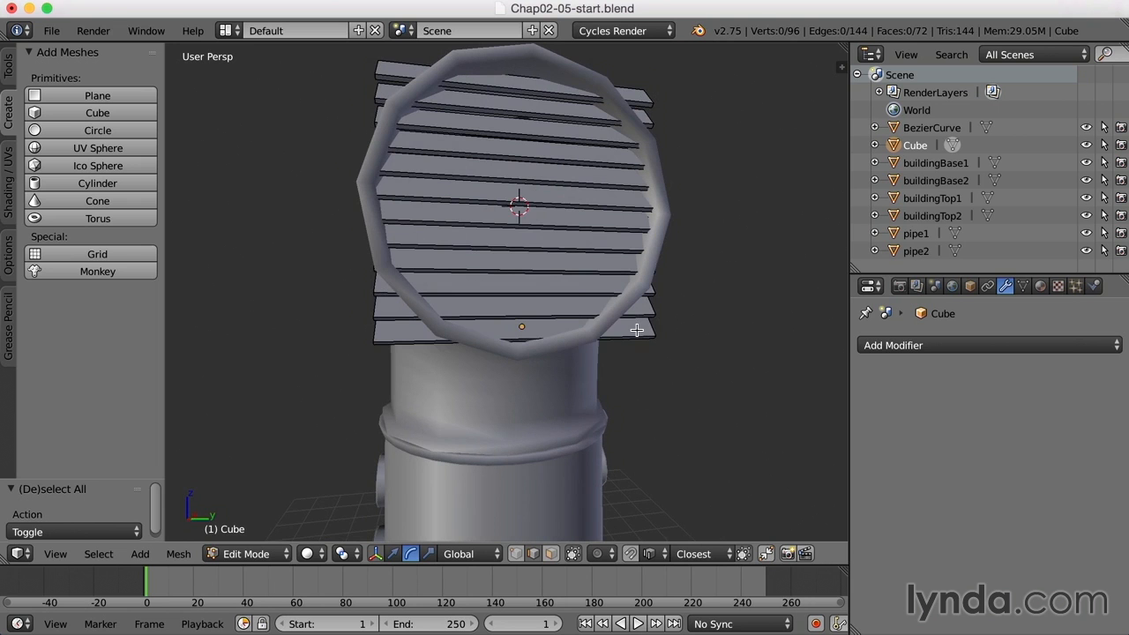
{"action": "key", "text": "l"}
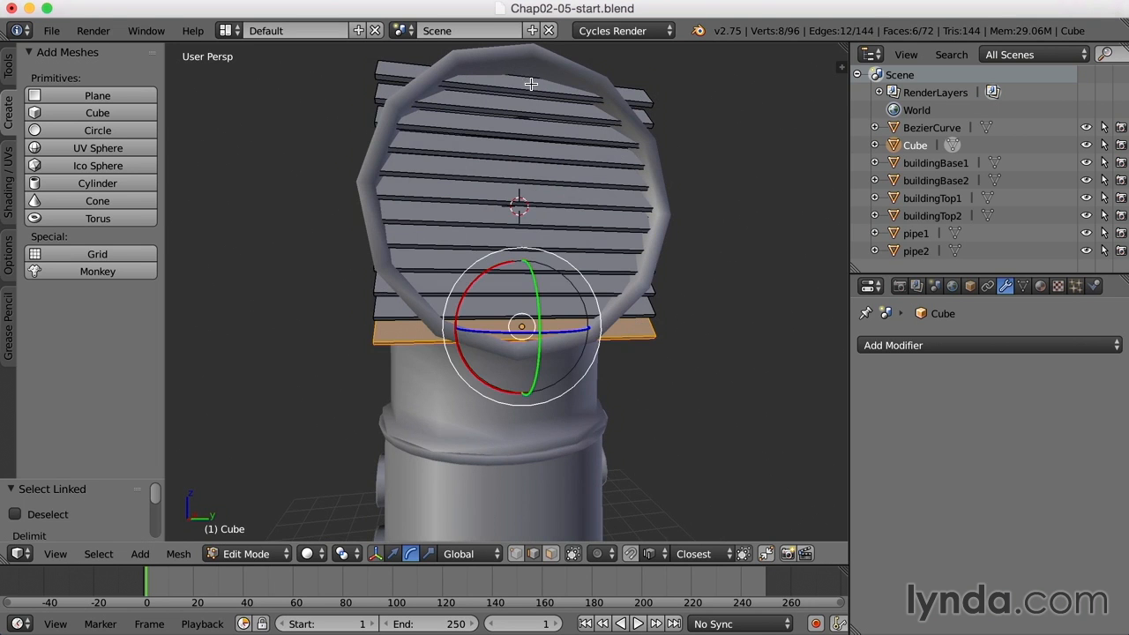
{"action": "key", "text": "shift+l"}
{"action": "middle_click_drag", "start_coordinate": [688, 208], "coordinate": [736, 252]}
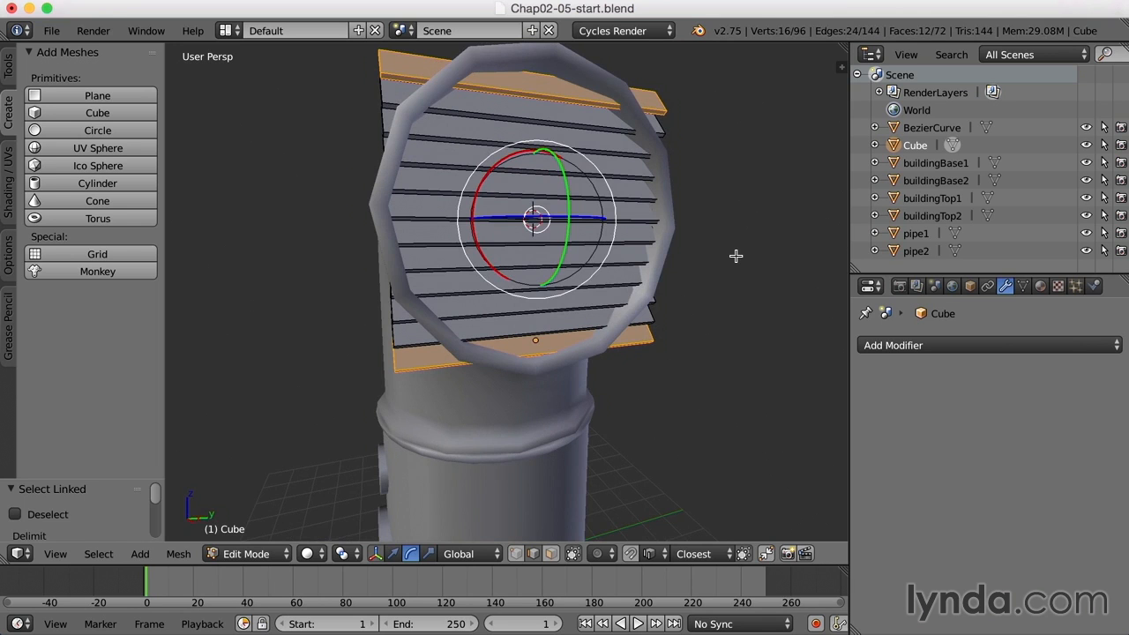
{"action": "key", "text": "r"}
{"action": "left_click_drag", "start_coordinate": [596, 219], "coordinate": [564, 240]}
{"action": "left_click", "coordinate": [565, 240]}
- Reselect the bottom slat and scale it narrower along Y
{"action": "middle_click_drag", "start_coordinate": [607, 236], "coordinate": [607, 234]}
{"action": "key", "text": "a"}
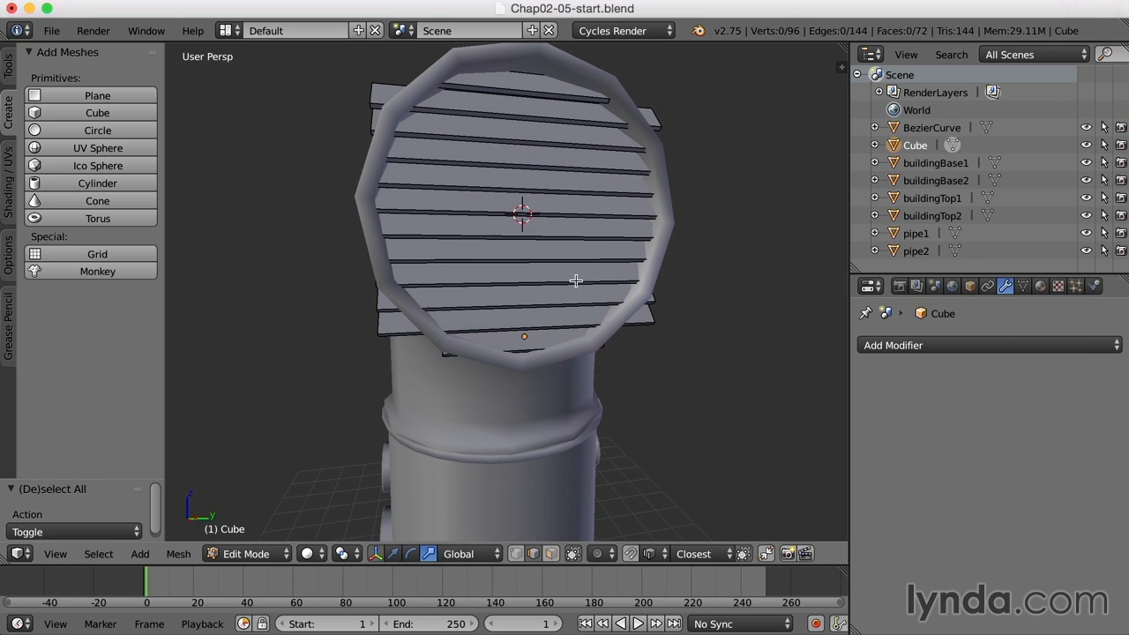
{"action": "key", "text": "l"}
{"action": "key", "text": "l"}
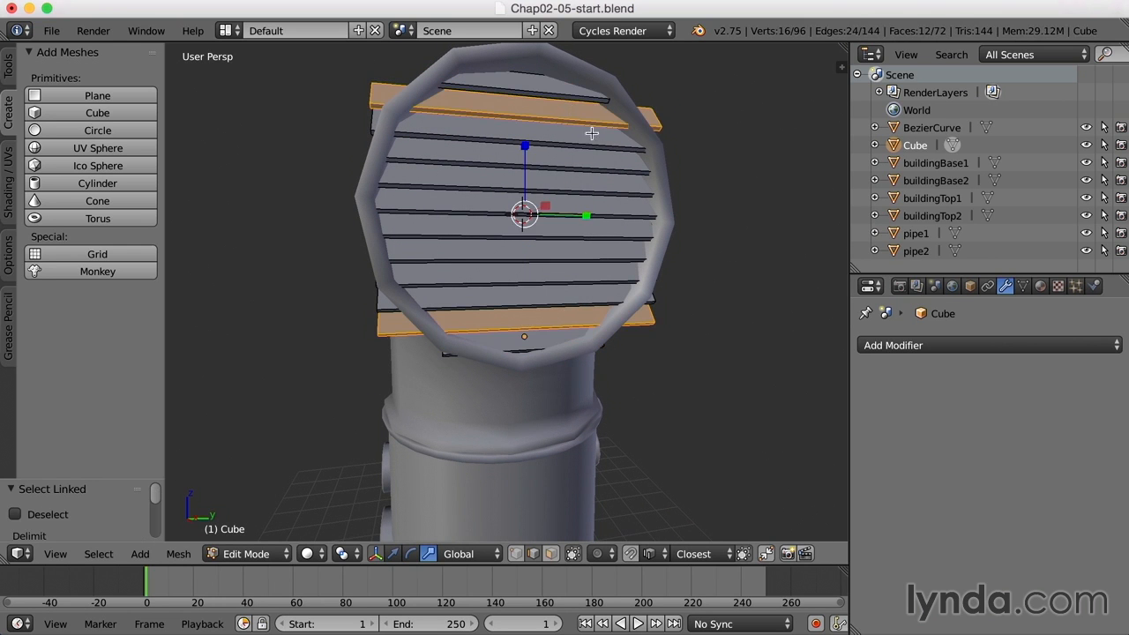
{"action": "key", "text": "s"}
{"action": "key", "text": "y"}
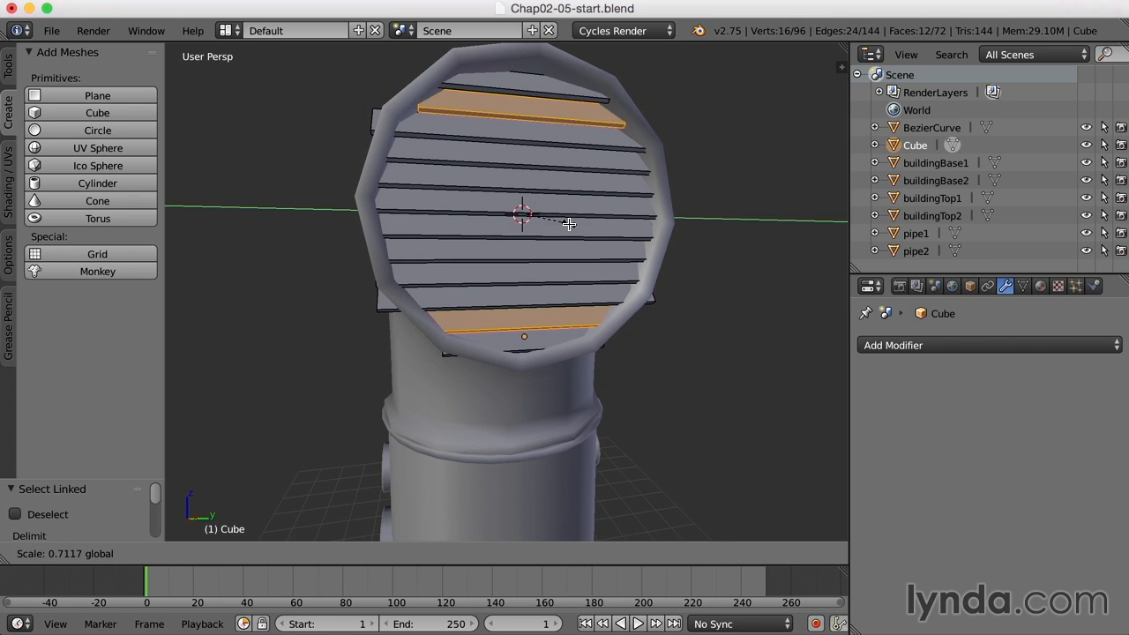
{"action": "left_click", "coordinate": [571, 224]}
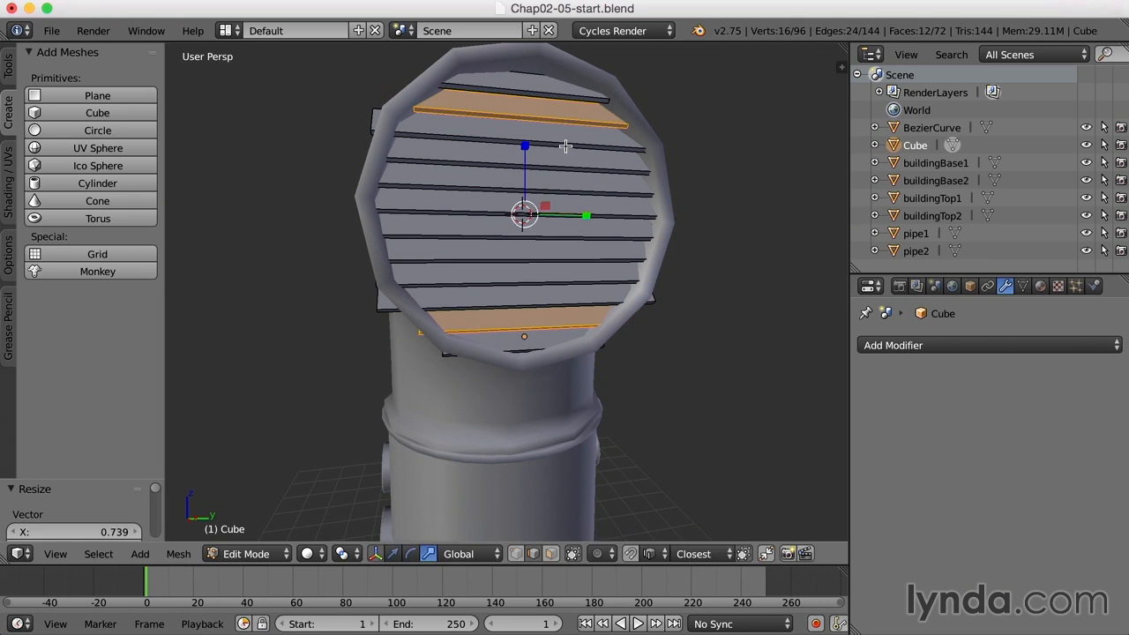
{"action": "key", "text": "a"}
{"action": "middle_click_drag", "start_coordinate": [568, 131], "coordinate": [617, 251]}
- In face select mode, shrink the protruding slat faces and edges along Y
{"action": "key", "text": "ctrl+Tab"}
{"action": "key", "text": "3"}
{"action": "right_click", "coordinate": [403, 249]}
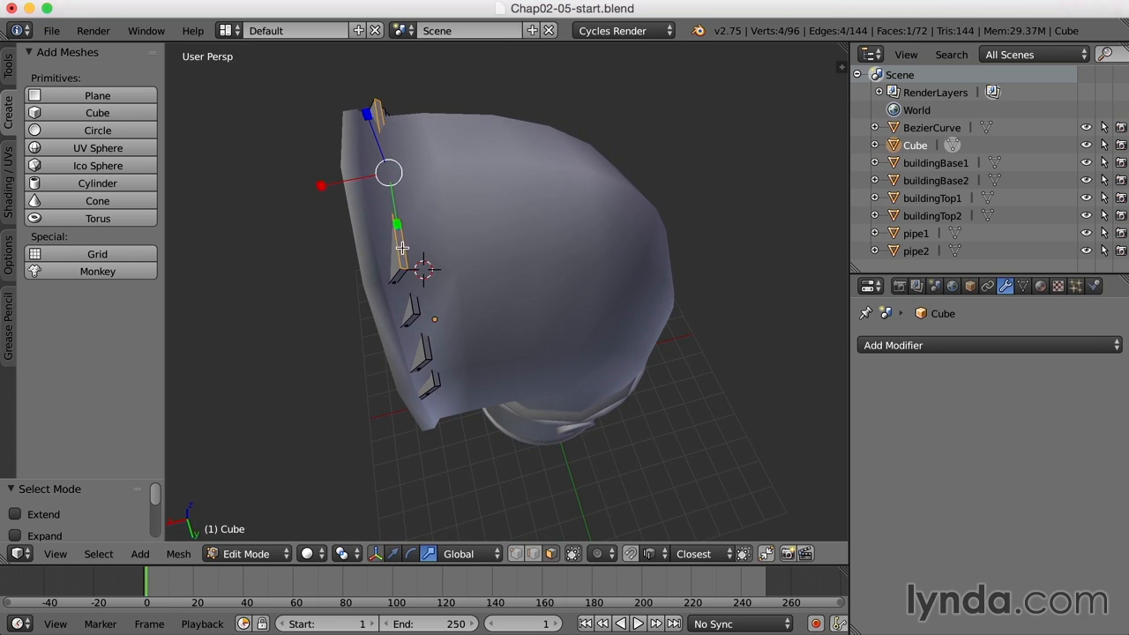
{"action": "key", "text": "s"}
{"action": "key", "text": "y"}
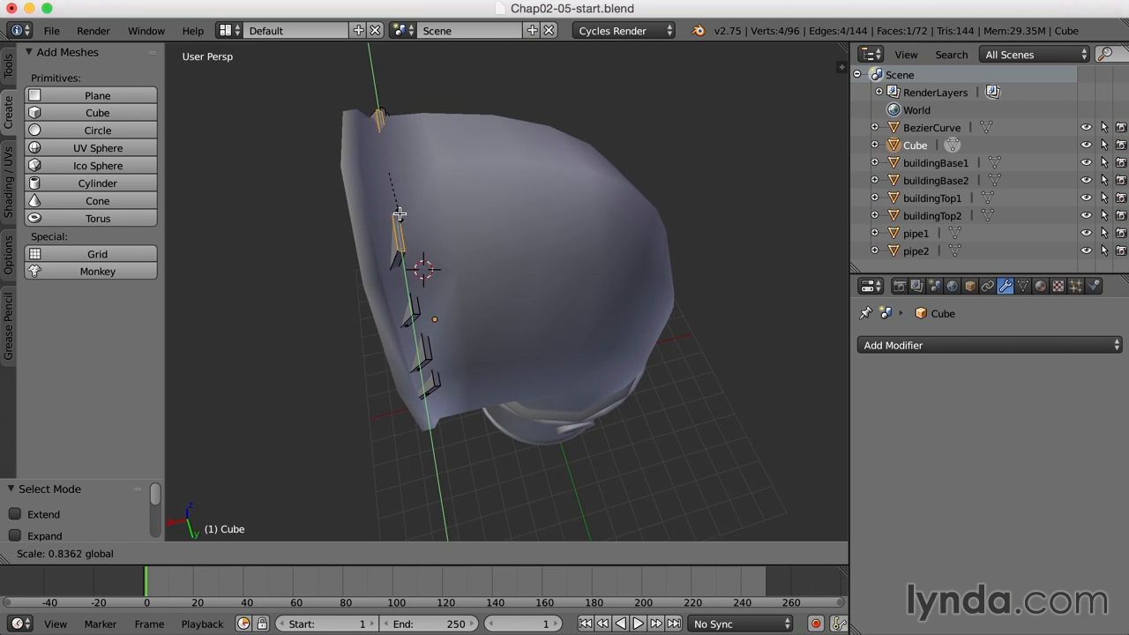
{"action": "left_click", "coordinate": [400, 188]}
{"action": "middle_click_drag", "start_coordinate": [401, 188], "coordinate": [420, 241]}
{"action": "left_click_drag", "start_coordinate": [380, 187], "coordinate": [391, 176]}
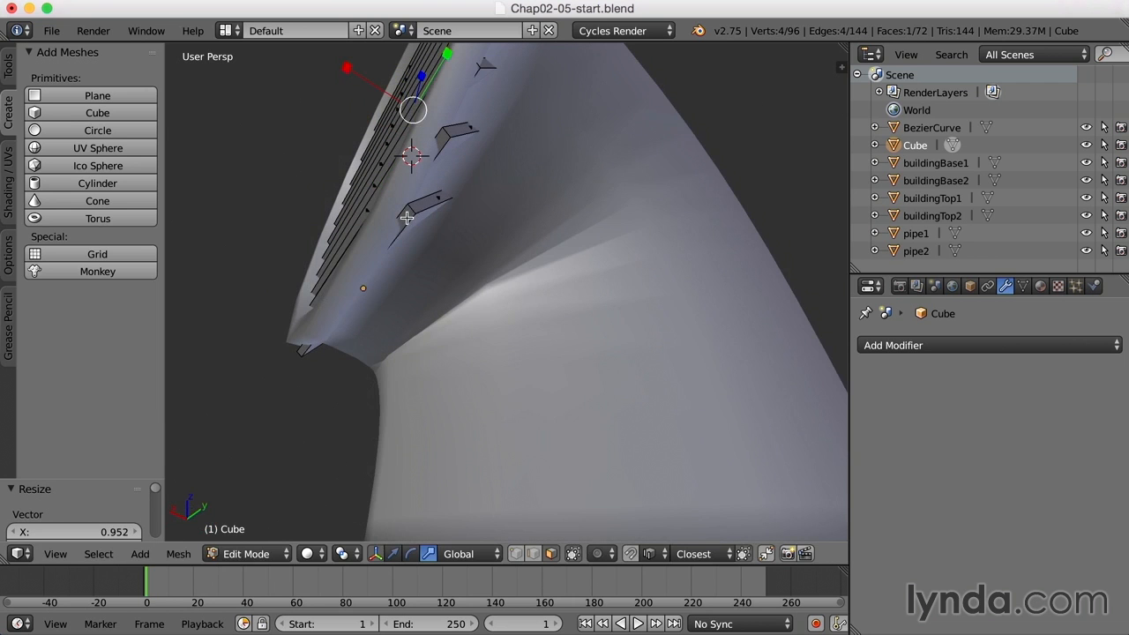
{"action": "right_click", "coordinate": [405, 216]}
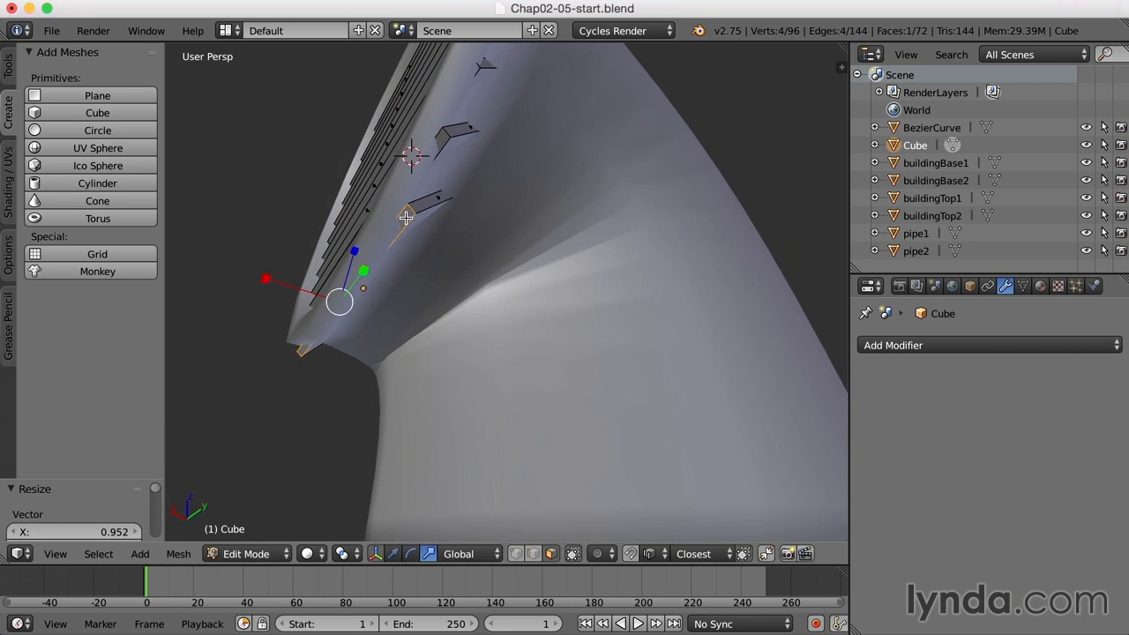
{"action": "key", "text": "s"}
{"action": "key", "text": "y"}
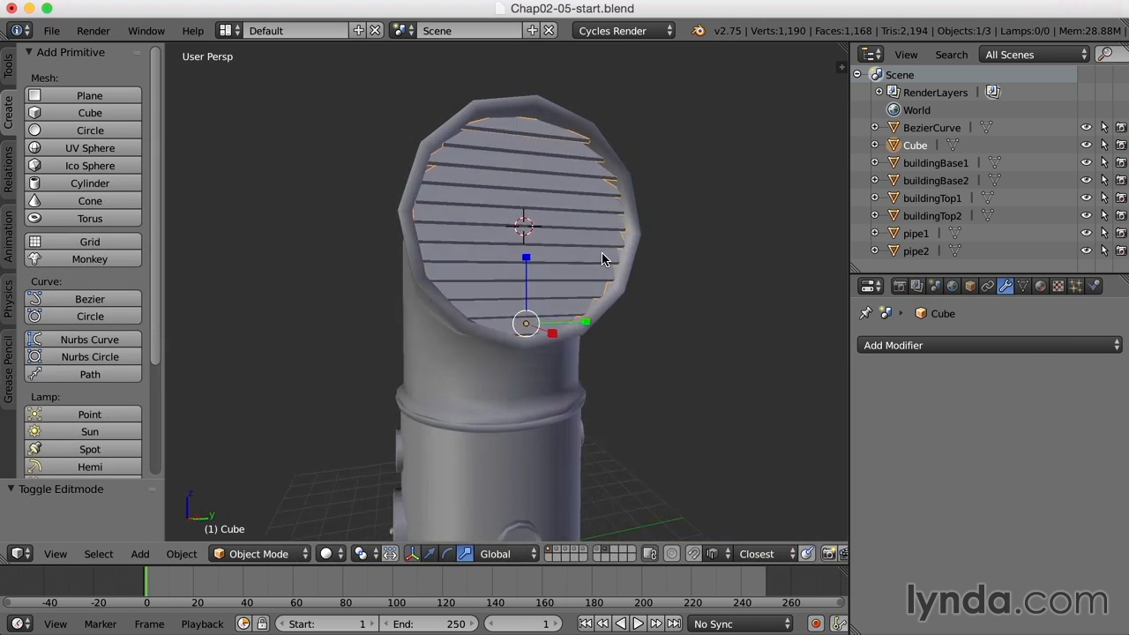
{"action": "key", "text": "a"}
{"action": "middle_click_drag", "start_coordinate": [599, 265], "coordinate": [647, 288]}
{"action": "scroll", "coordinate": [647, 291], "scroll_direction": "down", "scroll_amount": 2}
{"action": "middle_click_drag", "start_coordinate": [650, 335], "coordinate": [662, 308]}
{"action": "scroll", "coordinate": [659, 318], "scroll_direction": "up", "scroll_amount": 2}
{"action": "middle_click_drag", "start_coordinate": [679, 370], "coordinate": [579, 183]}
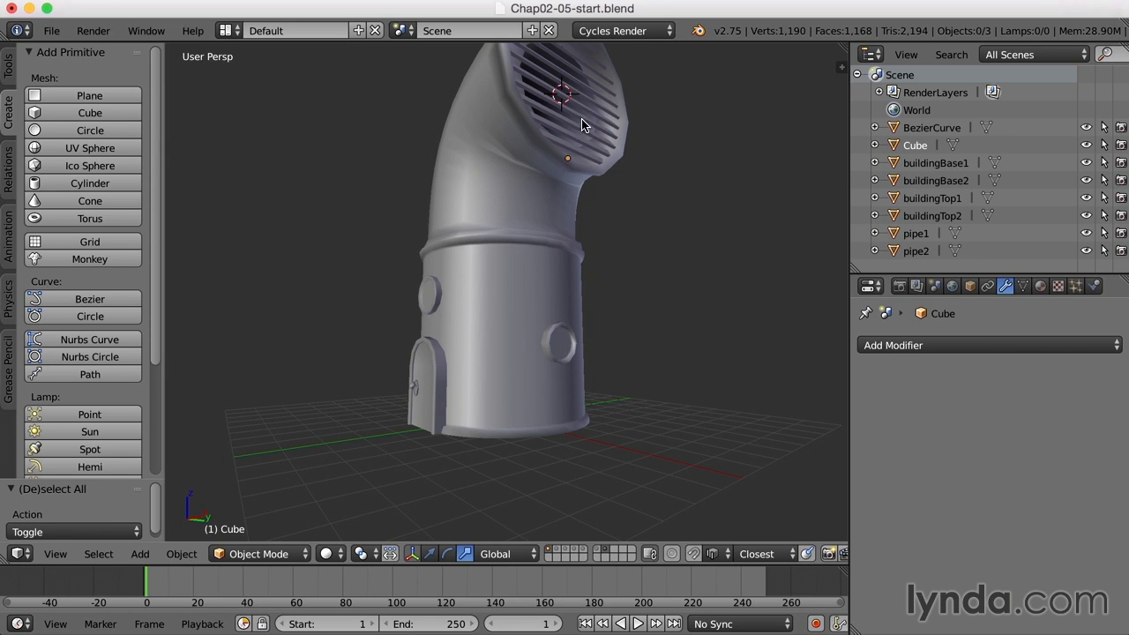
- Enter Edit Mode on the curved pipe with edge selection
{"action": "right_click", "coordinate": [519, 150]}
{"action": "key", "text": "Tab"}
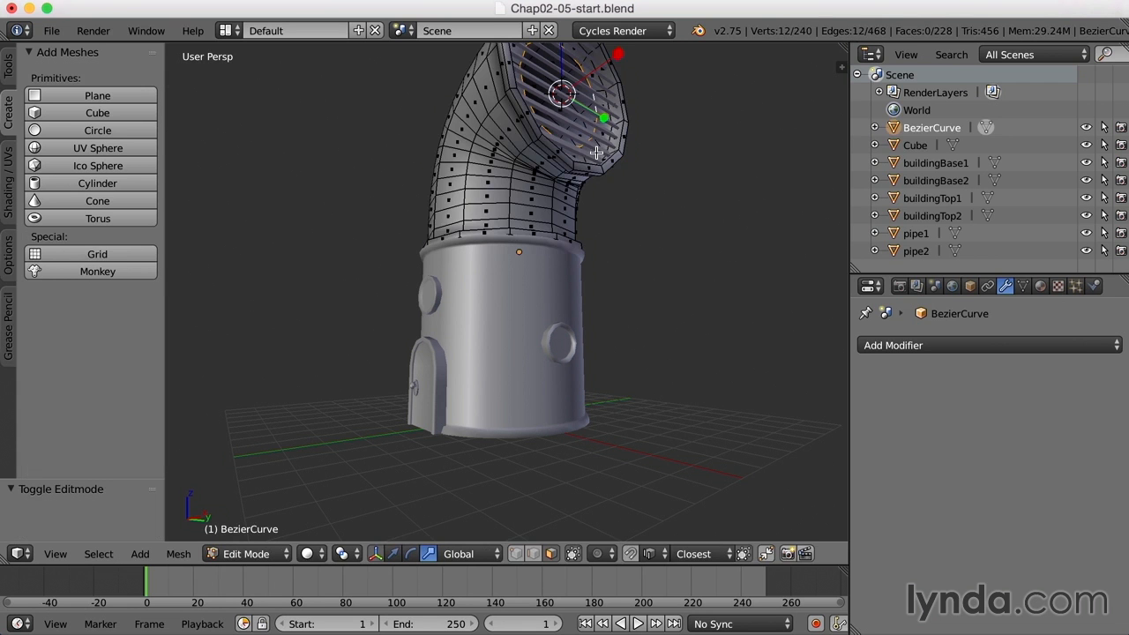
{"action": "key", "text": "ctrl+Tab"}
{"action": "left_click", "coordinate": [599, 133]}
{"action": "middle_click_drag", "start_coordinate": [617, 146], "coordinate": [588, 213]}
{"action": "scroll", "coordinate": [607, 250], "scroll_direction": "up", "scroll_amount": 5}
- Flare the opening's rim edges by 1.372 and shift them along X
{"action": "key", "text": "s"}
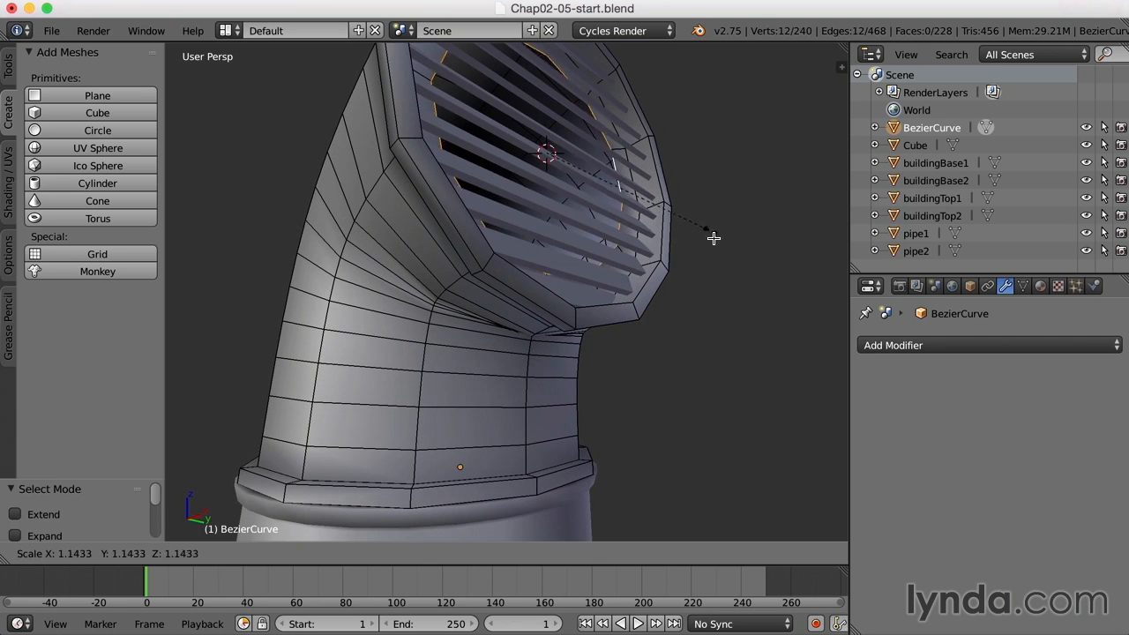
{"action": "left_click", "coordinate": [731, 266]}
{"action": "middle_click_drag", "start_coordinate": [640, 236], "coordinate": [639, 235]}
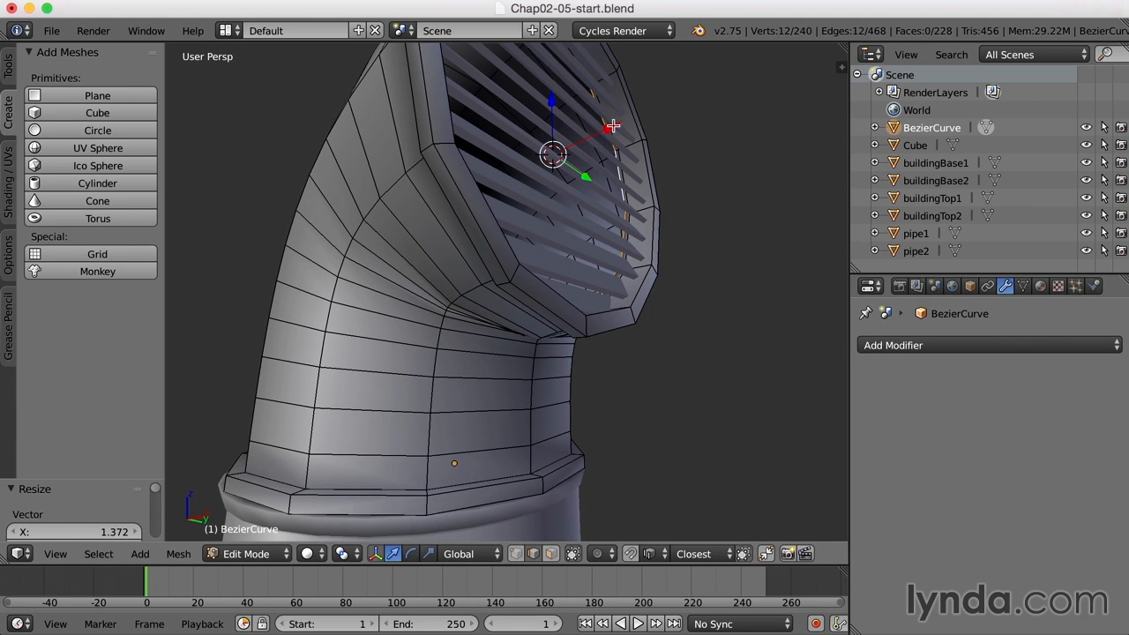
{"action": "key", "text": "g"}
{"action": "key", "text": "x"}
{"action": "left_click", "coordinate": [552, 153]}
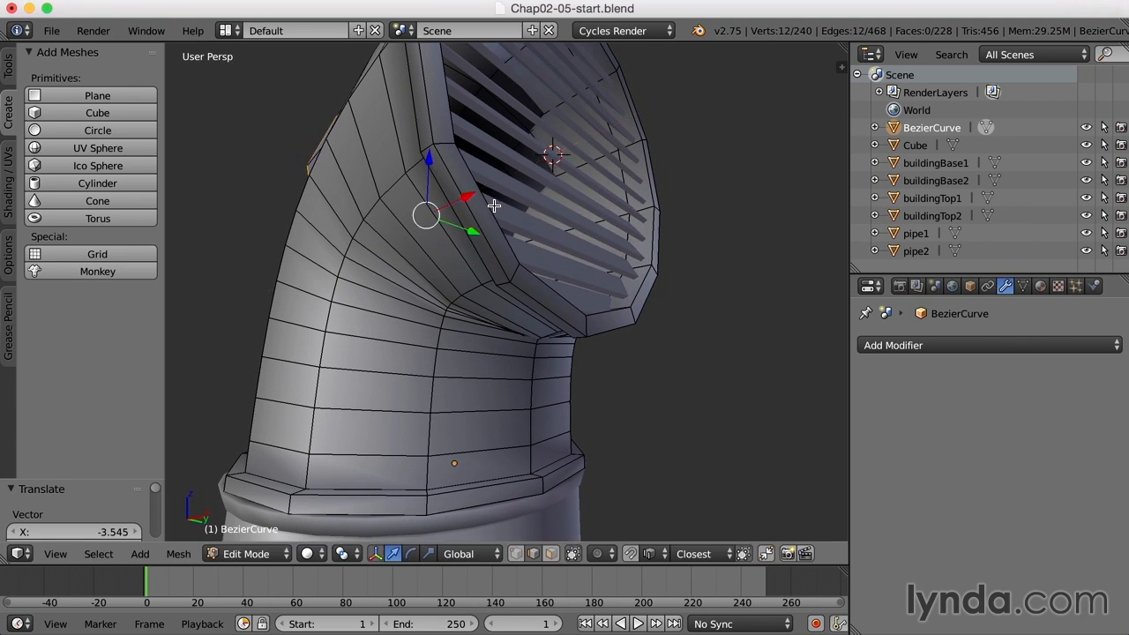
- In wireframe view, lower the selected edge ring along Z and shift it along X
{"action": "scroll", "coordinate": [502, 220], "scroll_direction": "down", "scroll_amount": 3}
{"action": "mouse_move", "coordinate": [502, 221]}
{"action": "middle_mouse_down"}
{"action": "mouse_move", "coordinate": [579, 304]}
{"action": "mouse_move", "coordinate": [572, 280]}
{"action": "mouse_move", "coordinate": [598, 218]}
{"action": "middle_mouse_up"}
{"action": "key", "text": "z"}
{"action": "left_click_drag", "start_coordinate": [481, 109], "coordinate": [479, 132]}
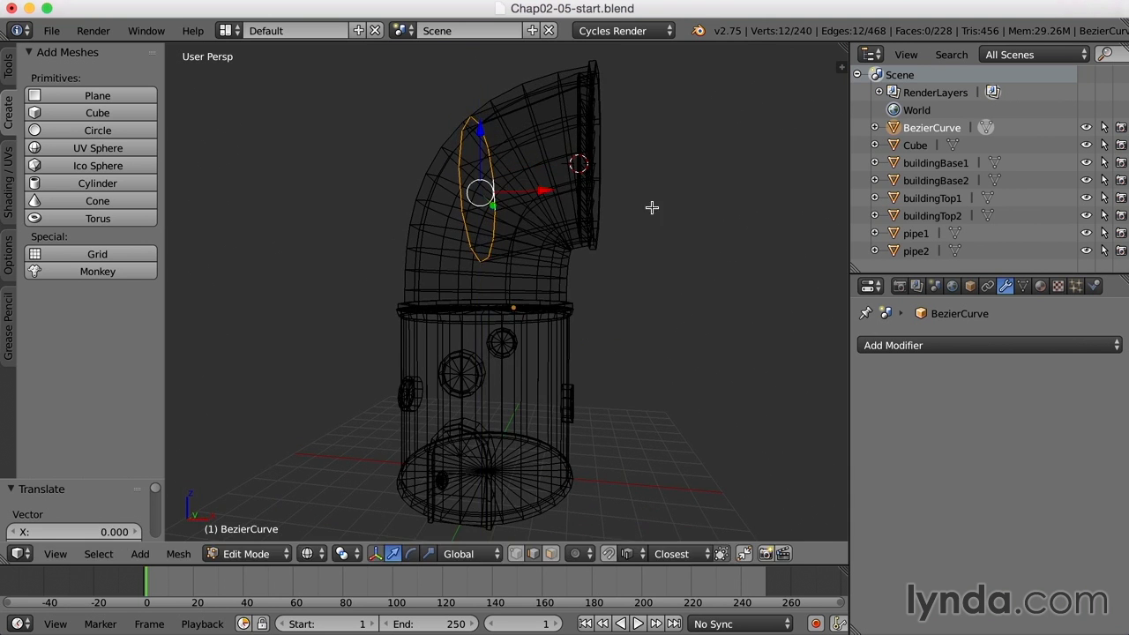
{"action": "left_click_drag", "start_coordinate": [545, 191], "coordinate": [591, 188]}
{"action": "key", "text": "e"}
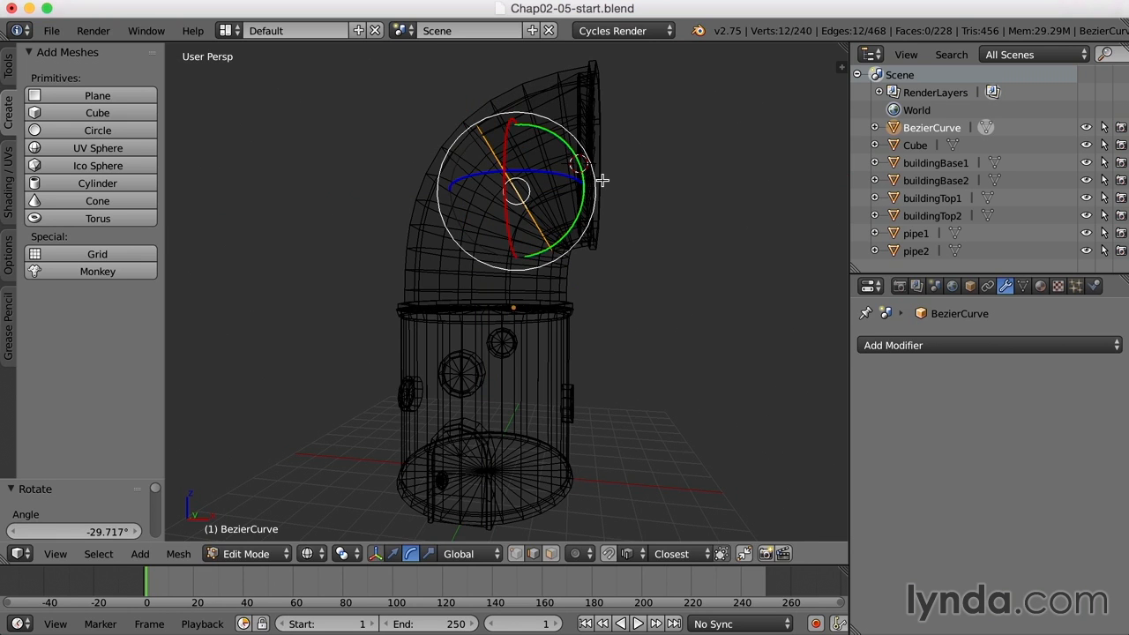
- Extrude the edge ring into a new loop, lower it, shift it left and tilt it -47.48°
{"action": "key", "text": "e"}
{"action": "left_click", "coordinate": [603, 180]}
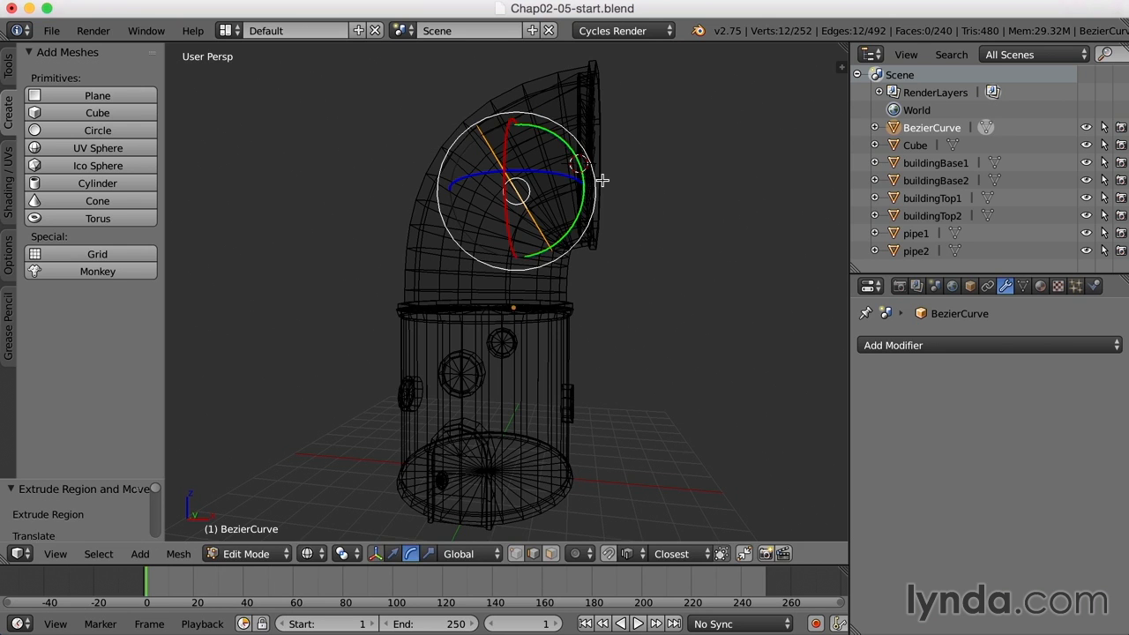
{"action": "key", "text": "w"}
{"action": "left_click_drag", "start_coordinate": [514, 128], "coordinate": [506, 191]}
{"action": "left_click_drag", "start_coordinate": [572, 250], "coordinate": [557, 242]}
{"action": "key", "text": "e"}
{"action": "left_click_drag", "start_coordinate": [549, 281], "coordinate": [558, 226]}
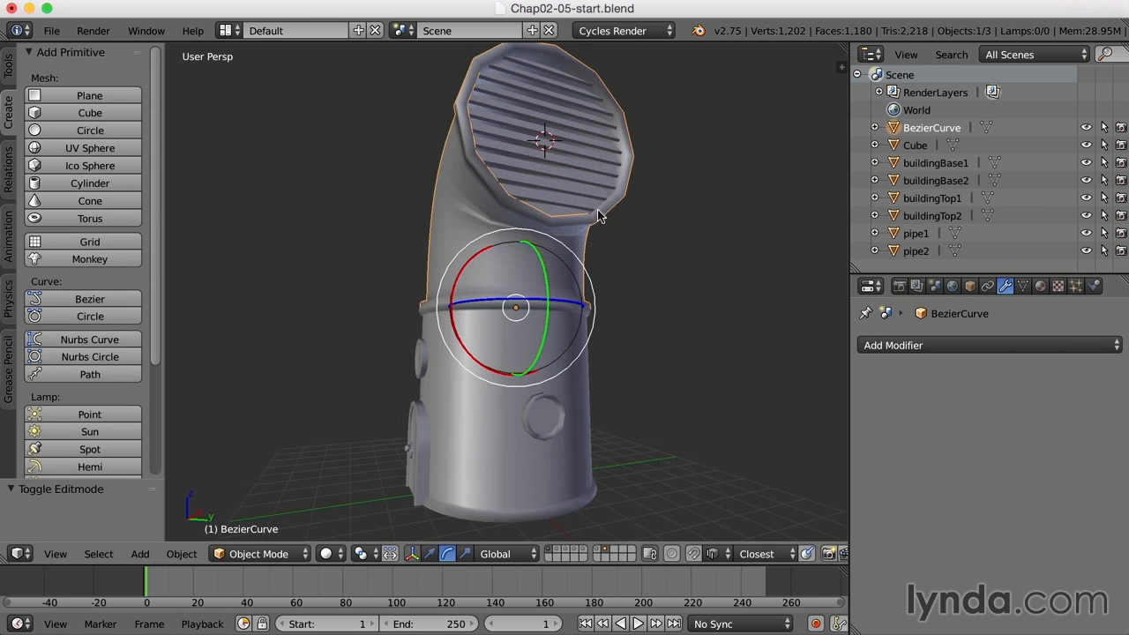
{"action": "mouse_move", "coordinate": [598, 211]}
{"action": "middle_mouse_down"}
{"action": "mouse_move", "coordinate": [609, 203]}
{"action": "mouse_move", "coordinate": [590, 194]}
{"action": "mouse_move", "coordinate": [598, 226]}
{"action": "middle_mouse_up"}
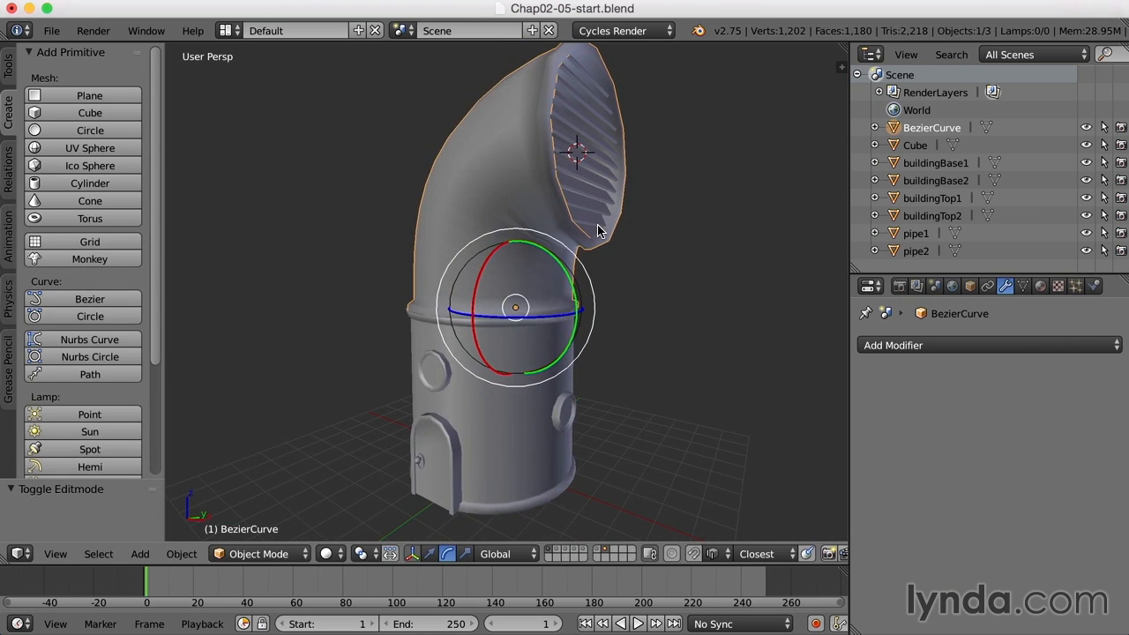
- Deselect everything, then select the curved pipe and add the grille Cube as the active object
{"action": "key", "text": "z"}
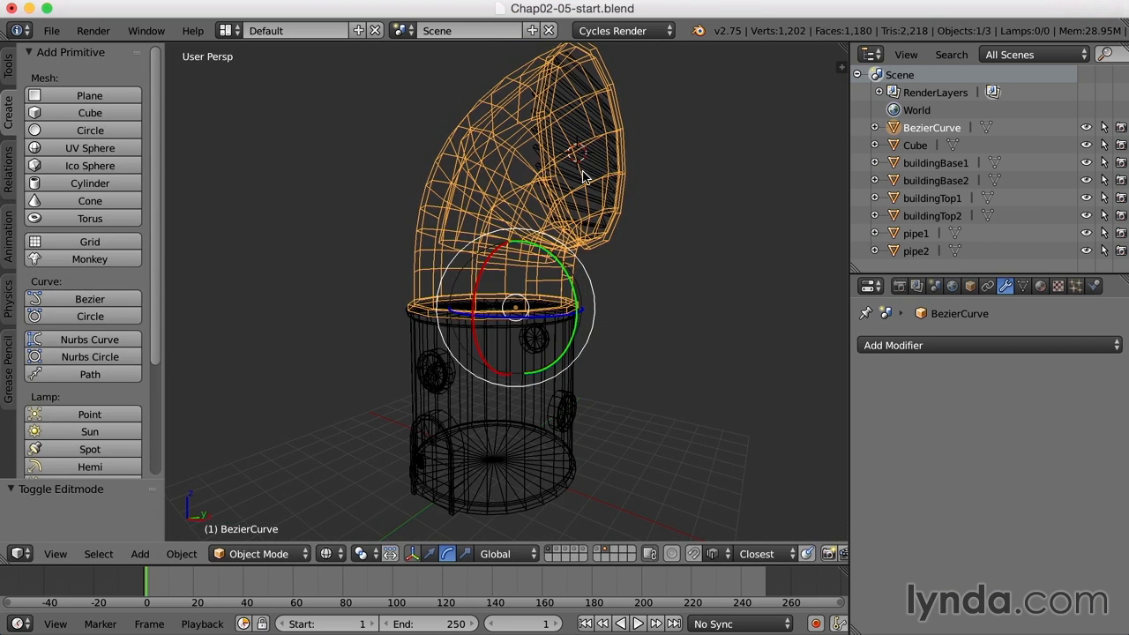
{"action": "key", "text": "a"}
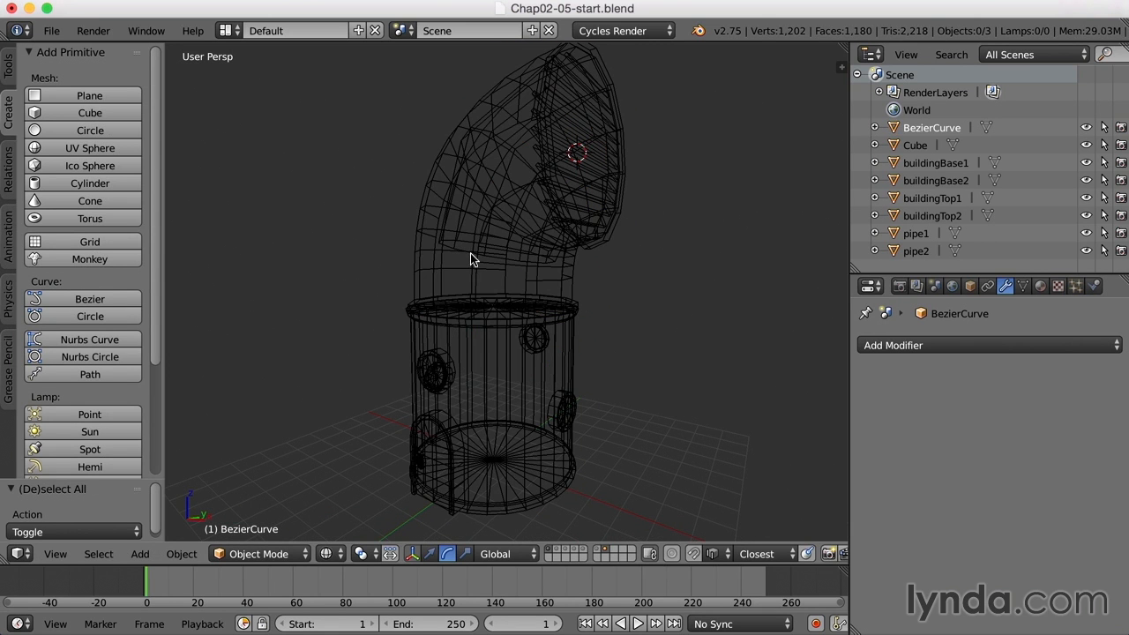
{"action": "mouse_move", "coordinate": [668, 252]}
{"action": "middle_mouse_down"}
{"action": "mouse_move", "coordinate": [635, 245]}
{"action": "mouse_move", "coordinate": [663, 262]}
{"action": "mouse_move", "coordinate": [653, 277]}
{"action": "mouse_move", "coordinate": [673, 279]}
{"action": "middle_mouse_up"}
{"action": "key", "text": "z"}
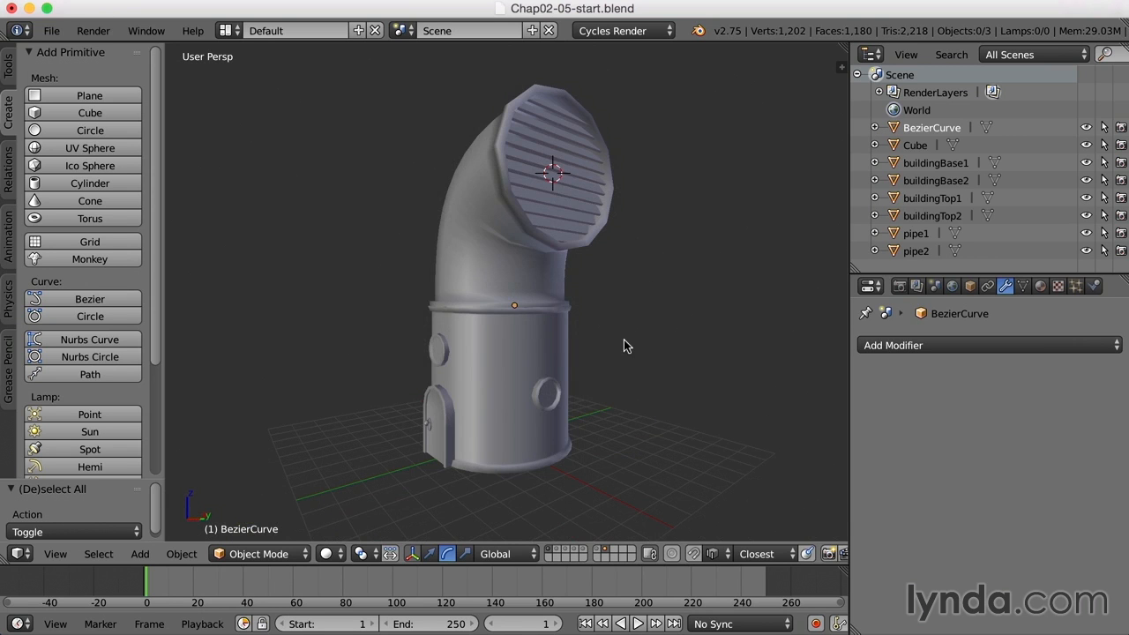
{"action": "right_click", "coordinate": [489, 244]}
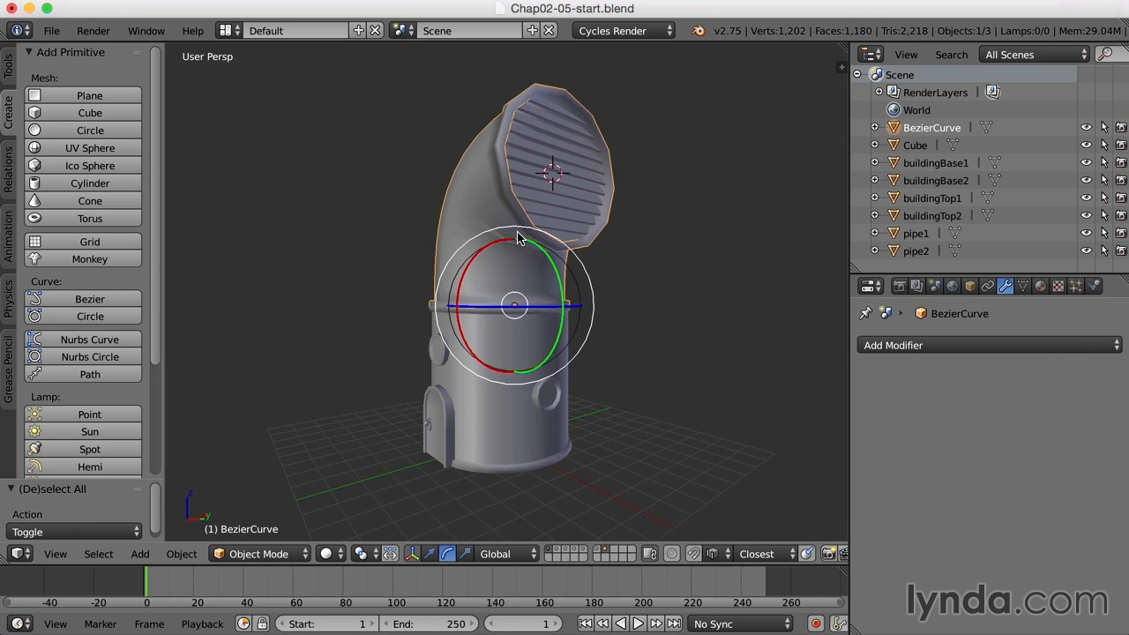
{"action": "right_click", "coordinate": [605, 205], "text": "shift"}
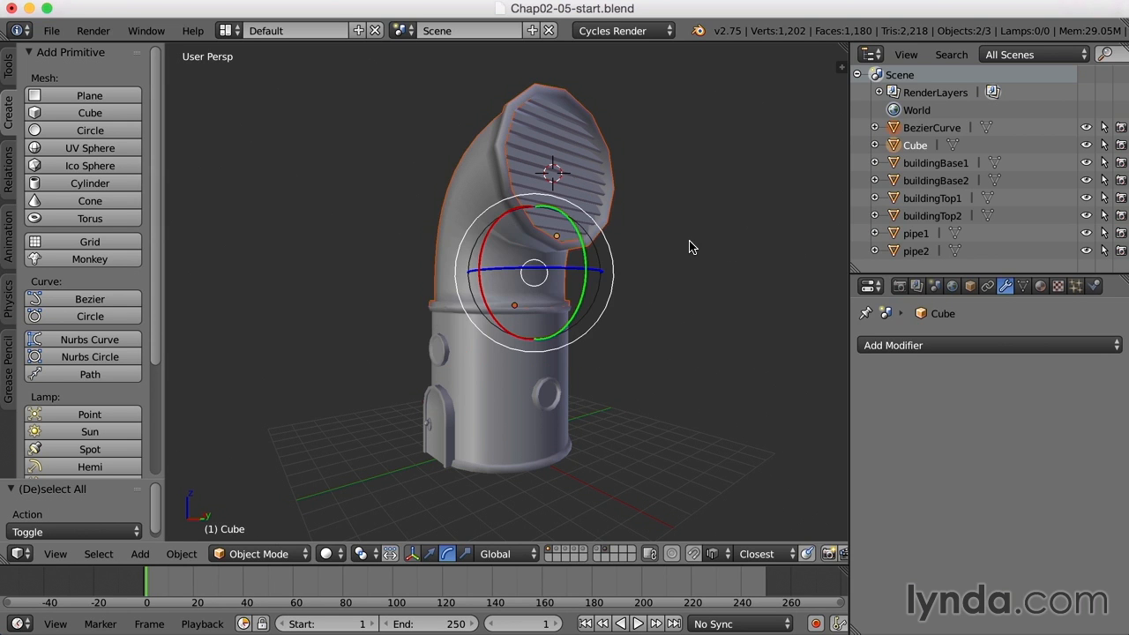
- Show only layer 1 and move the grille piece to a separate empty layer
{"action": "left_click", "coordinate": [548, 550]}
{"action": "mouse_move", "coordinate": [661, 282]}
{"action": "middle_mouse_down"}
{"action": "mouse_move", "coordinate": [619, 291]}
{"action": "mouse_move", "coordinate": [715, 300]}
{"action": "mouse_move", "coordinate": [649, 295]}
{"action": "middle_mouse_up"}
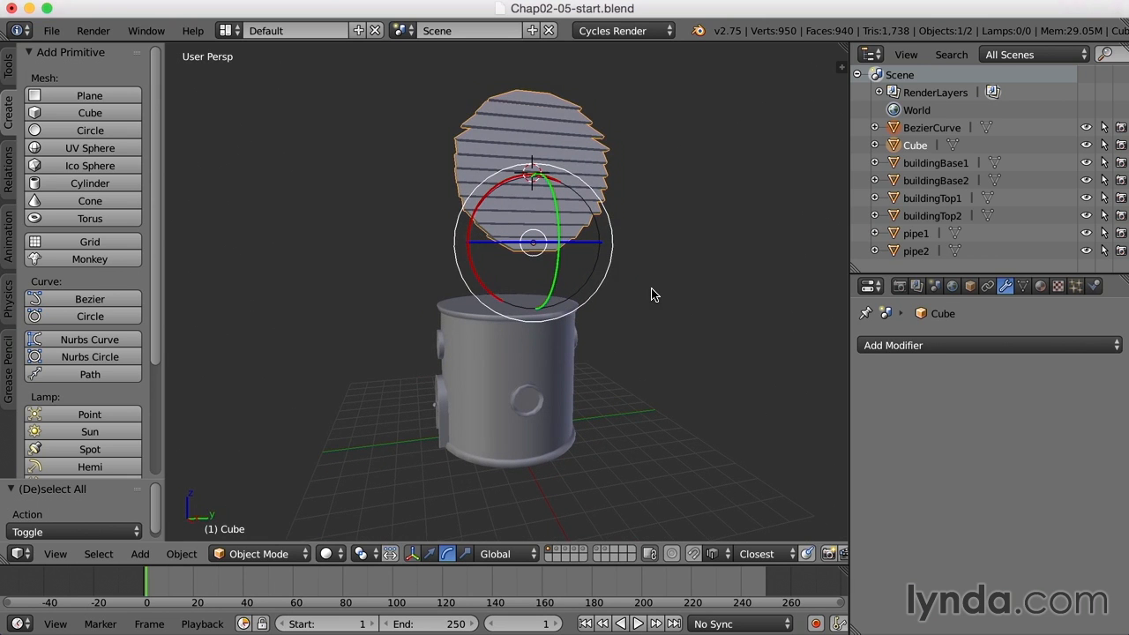
{"action": "key", "text": "m"}
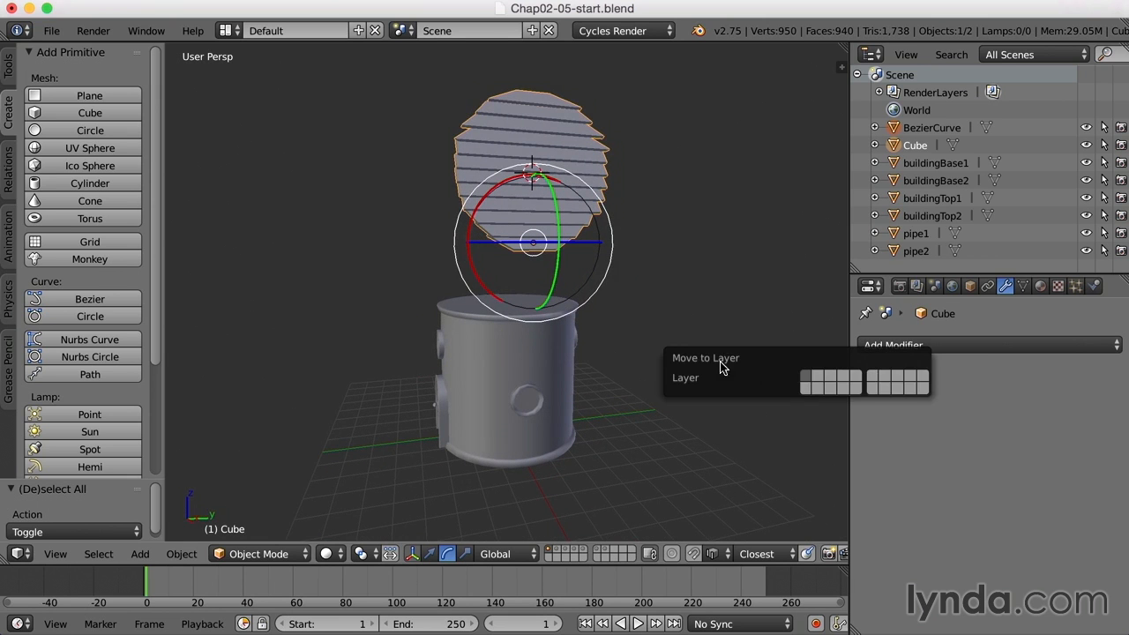
{"action": "left_click", "coordinate": [882, 377]}
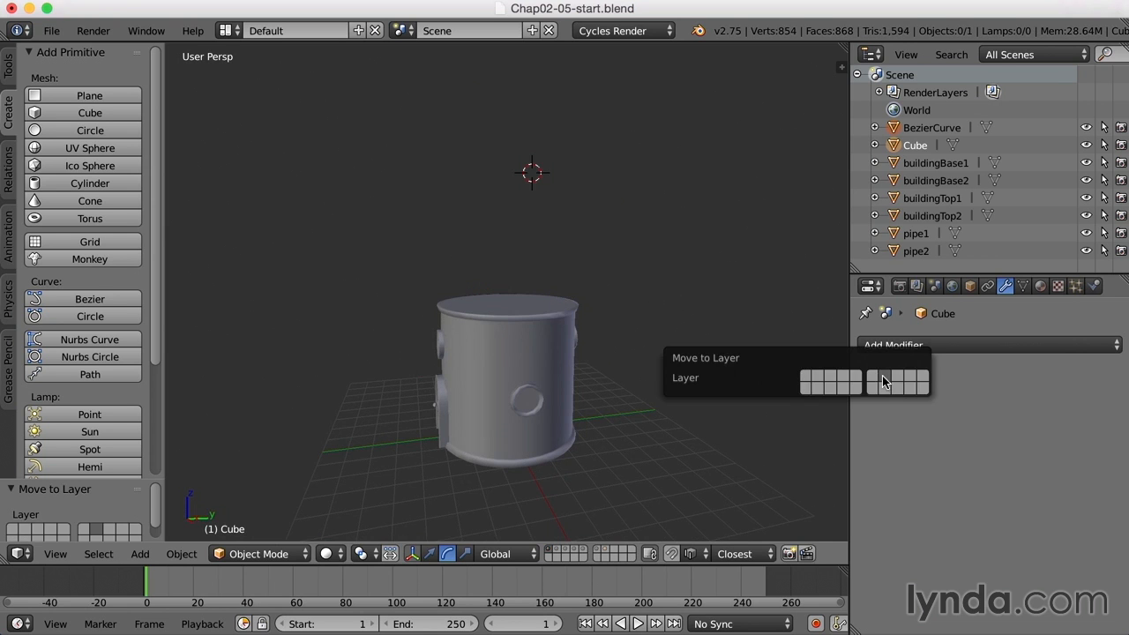
- Select the pipe, then the grille, and join them with Ctrl+J
{"action": "middle_click_drag", "start_coordinate": [557, 358], "coordinate": [620, 371]}
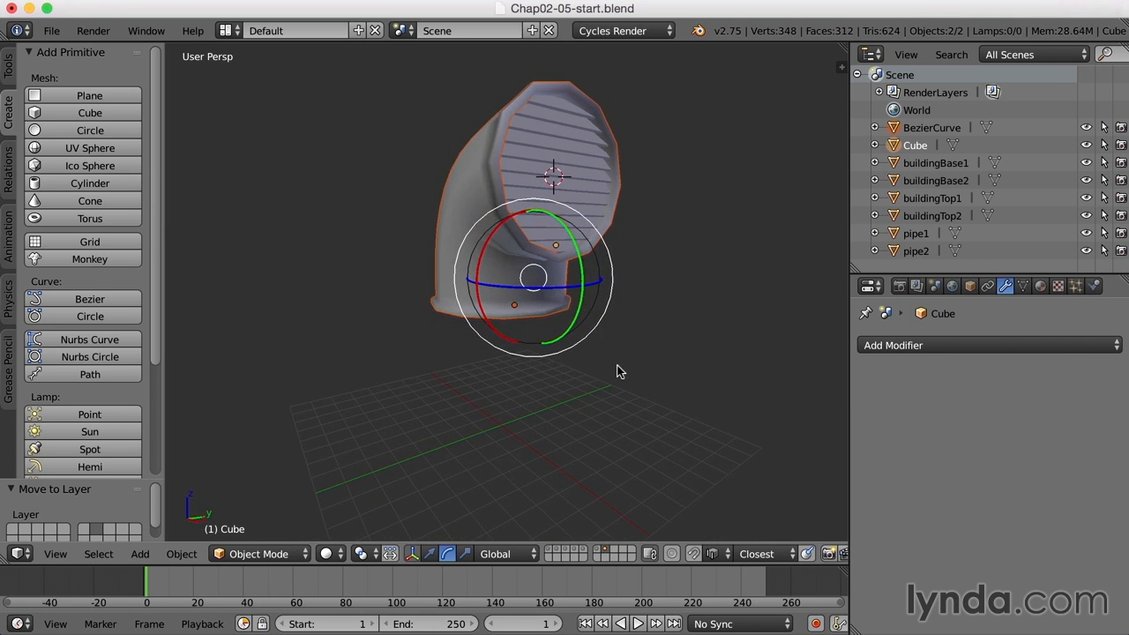
{"action": "key", "text": "a"}
{"action": "right_click", "coordinate": [480, 257]}
{"action": "right_click", "coordinate": [588, 199], "text": "shift"}
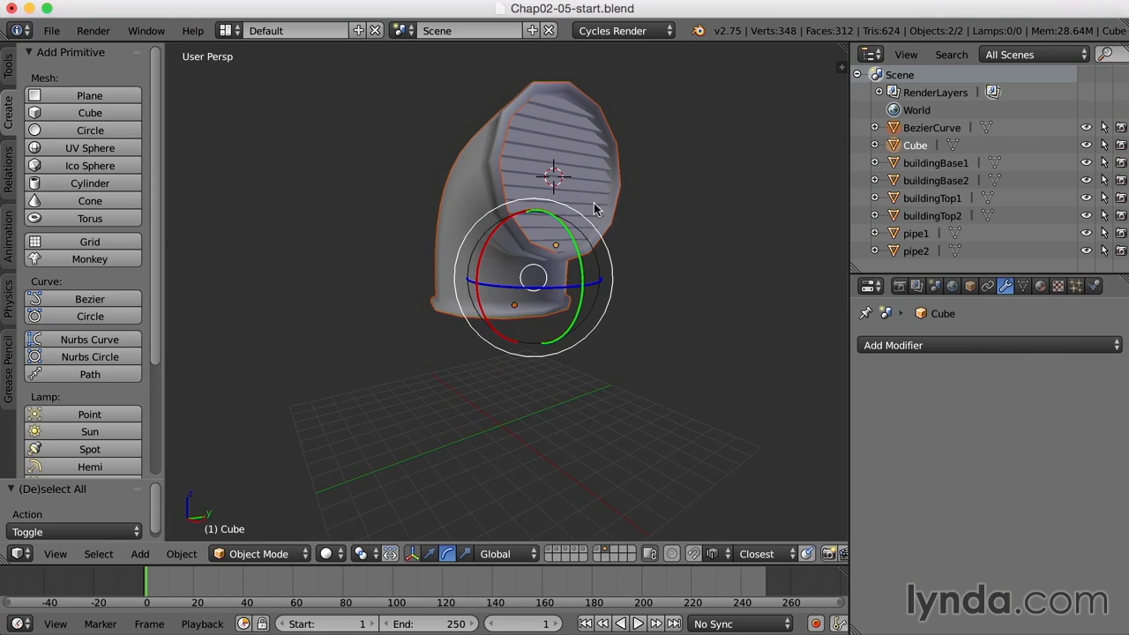
{"action": "key", "text": "ctrl+j"}
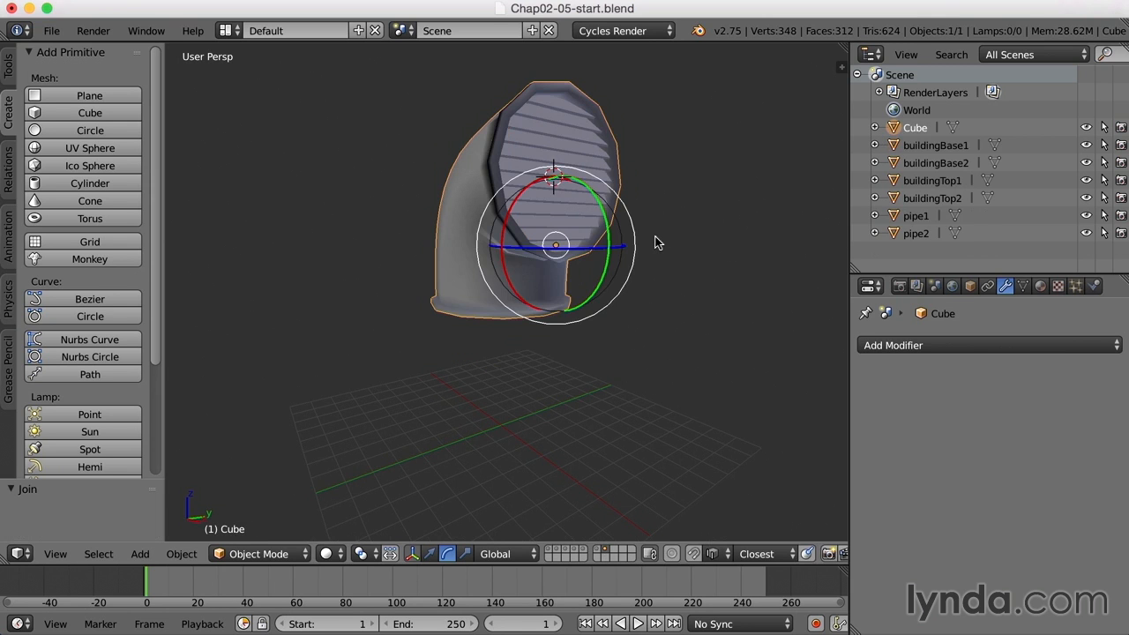
- Rename the joined Cube object to 'vent1' in the Outliner
{"action": "middle_click_drag", "start_coordinate": [674, 281], "coordinate": [678, 291]}
{"action": "double_click", "coordinate": [916, 129]}
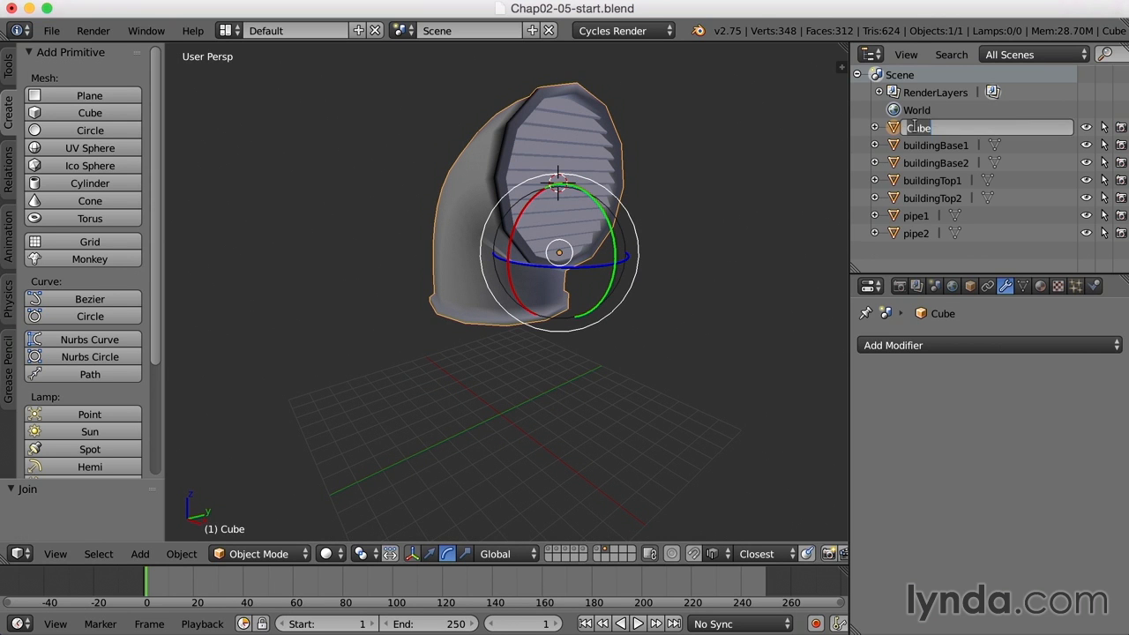
{"action": "type", "text": "vent1"}
{"action": "key", "text": "Return"}
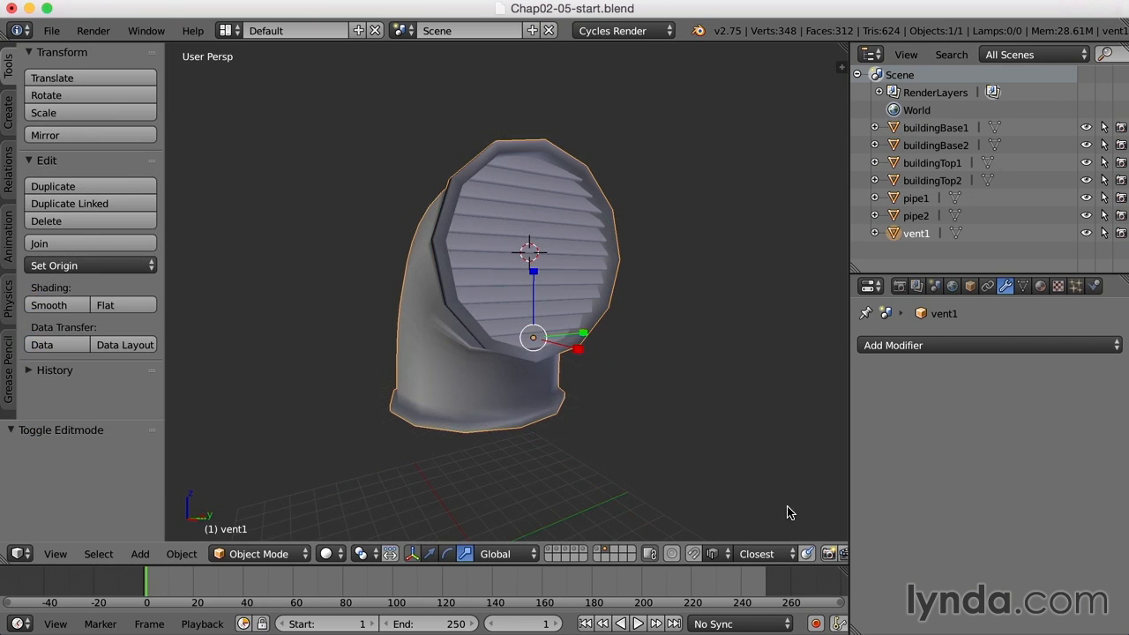
{"action": "middle_click_drag", "start_coordinate": [583, 411], "coordinate": [605, 426]}
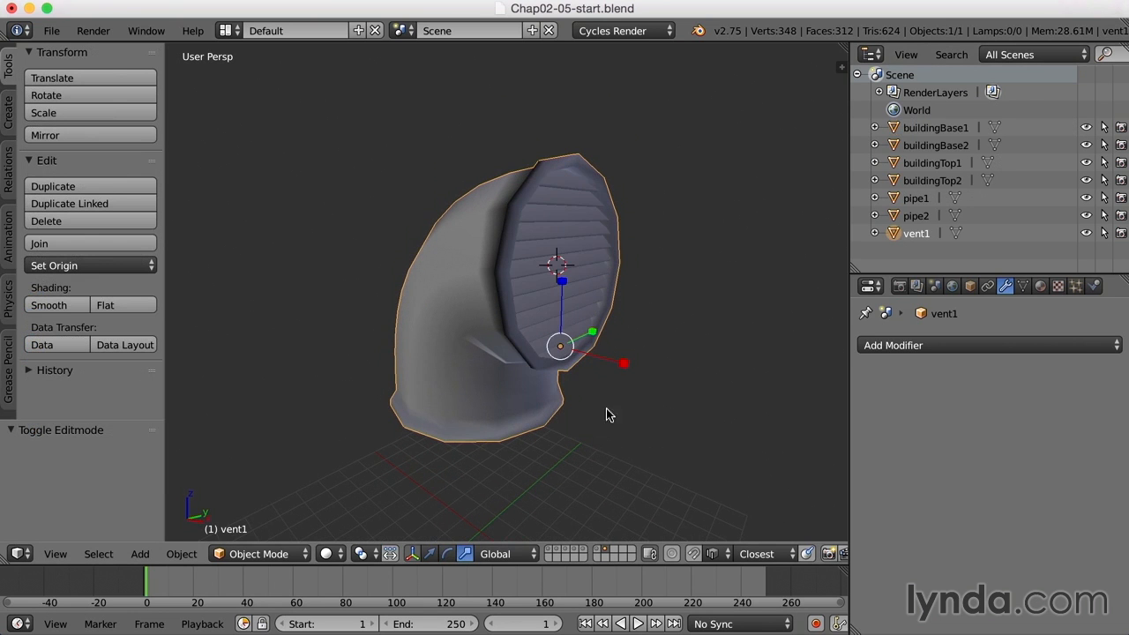
{"action": "mouse_move", "coordinate": [559, 382]}
{"action": "middle_mouse_down"}
{"action": "mouse_move", "coordinate": [625, 381]}
{"action": "mouse_move", "coordinate": [578, 386]}
{"action": "middle_mouse_up"}
{"action": "middle_click_drag", "start_coordinate": [613, 228], "coordinate": [638, 227]}
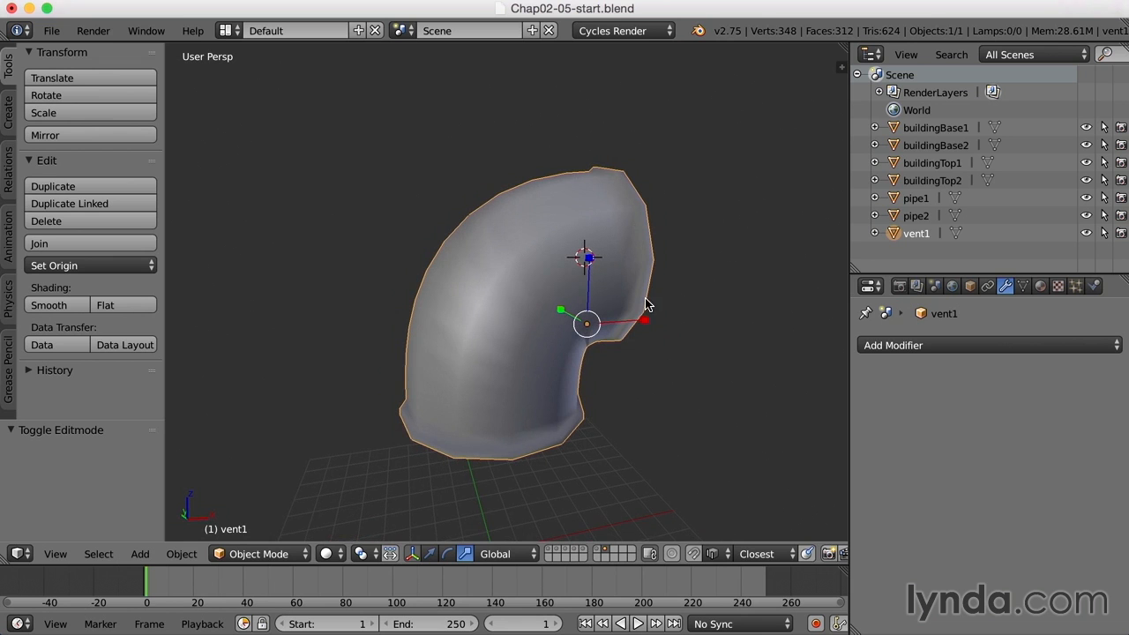
- Compare Flat shading on vent1, then switch it to Smooth shading
{"action": "left_click", "coordinate": [122, 307]}
{"action": "middle_click_drag", "start_coordinate": [492, 347], "coordinate": [504, 353]}
{"action": "scroll", "coordinate": [503, 353], "scroll_direction": "up", "scroll_amount": 3}
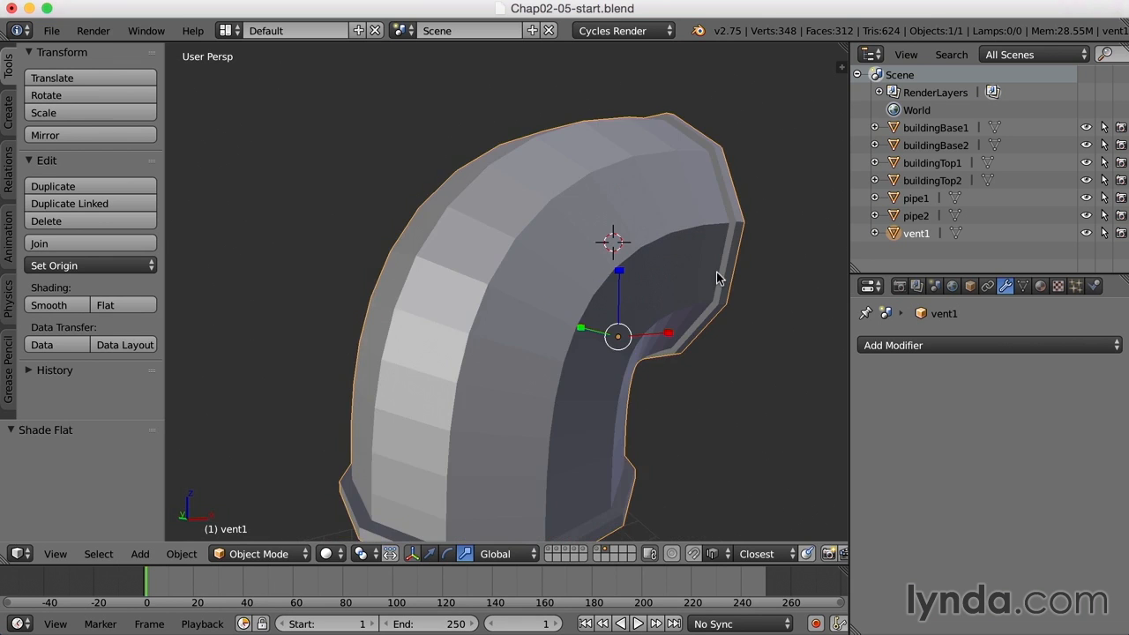
{"action": "middle_click_drag", "start_coordinate": [716, 271], "coordinate": [730, 303]}
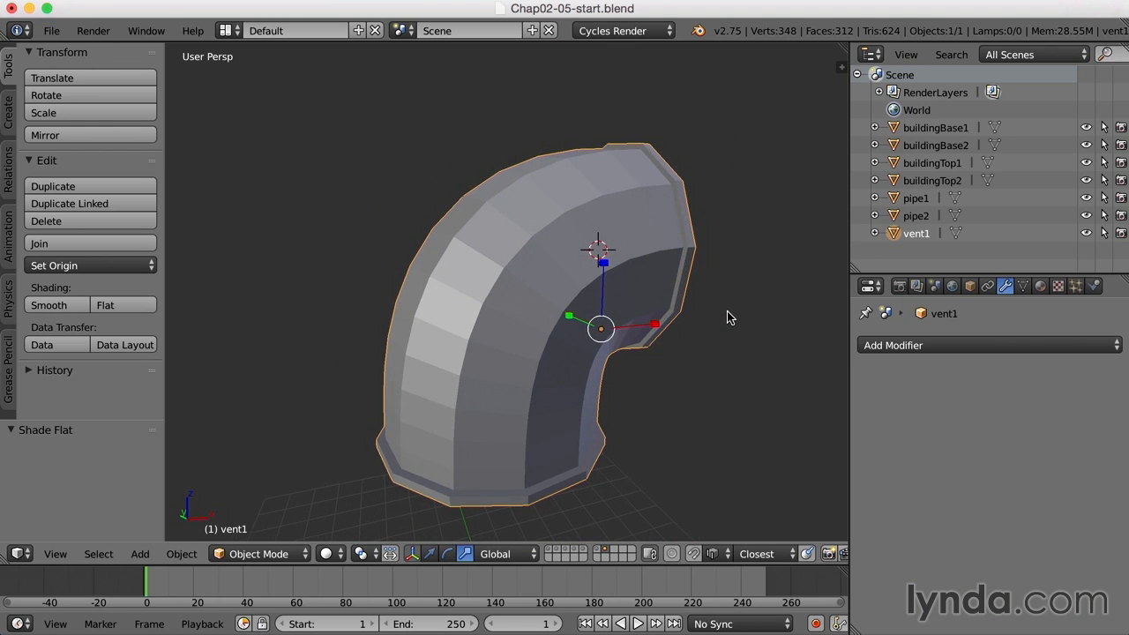
{"action": "left_click", "coordinate": [49, 305]}
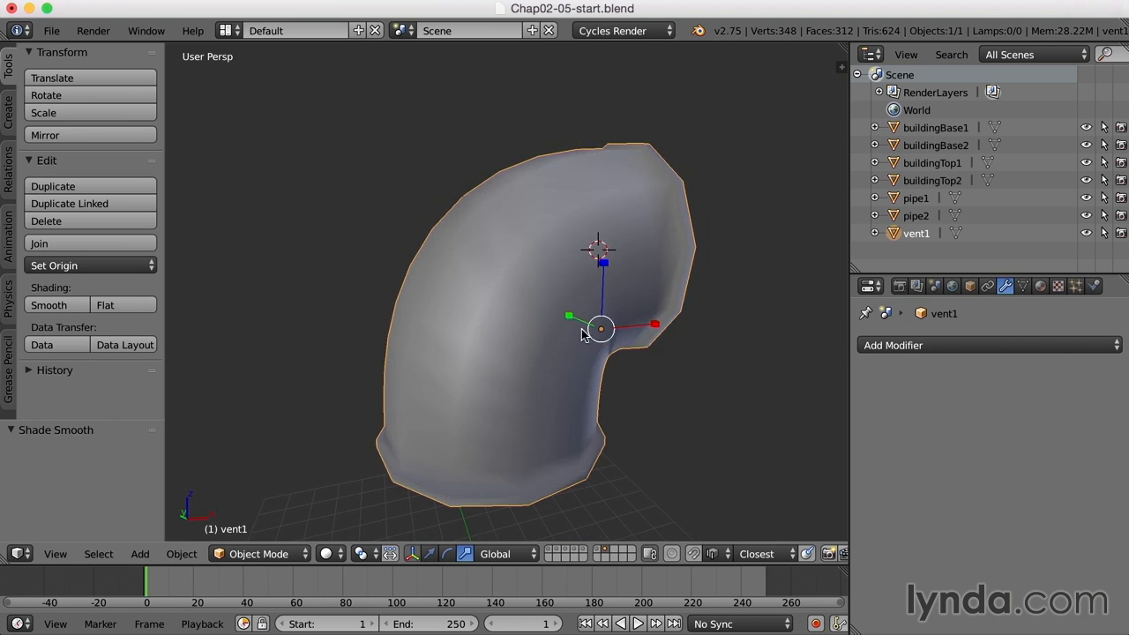
{"action": "middle_click_drag", "start_coordinate": [603, 335], "coordinate": [521, 328]}
{"action": "middle_click_drag", "start_coordinate": [641, 334], "coordinate": [626, 357]}
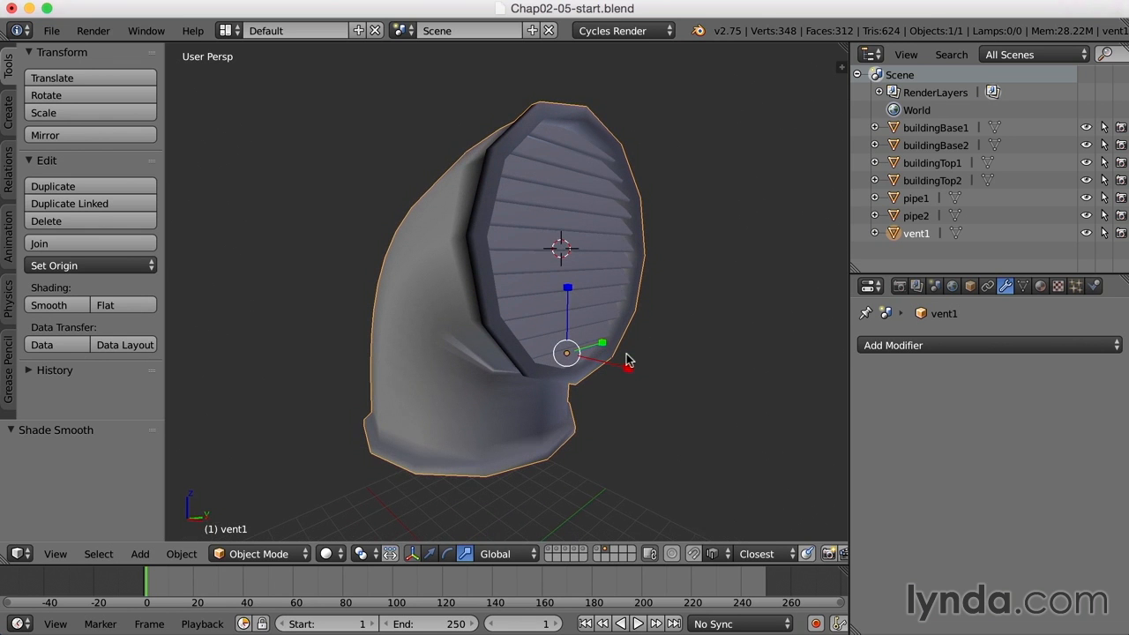